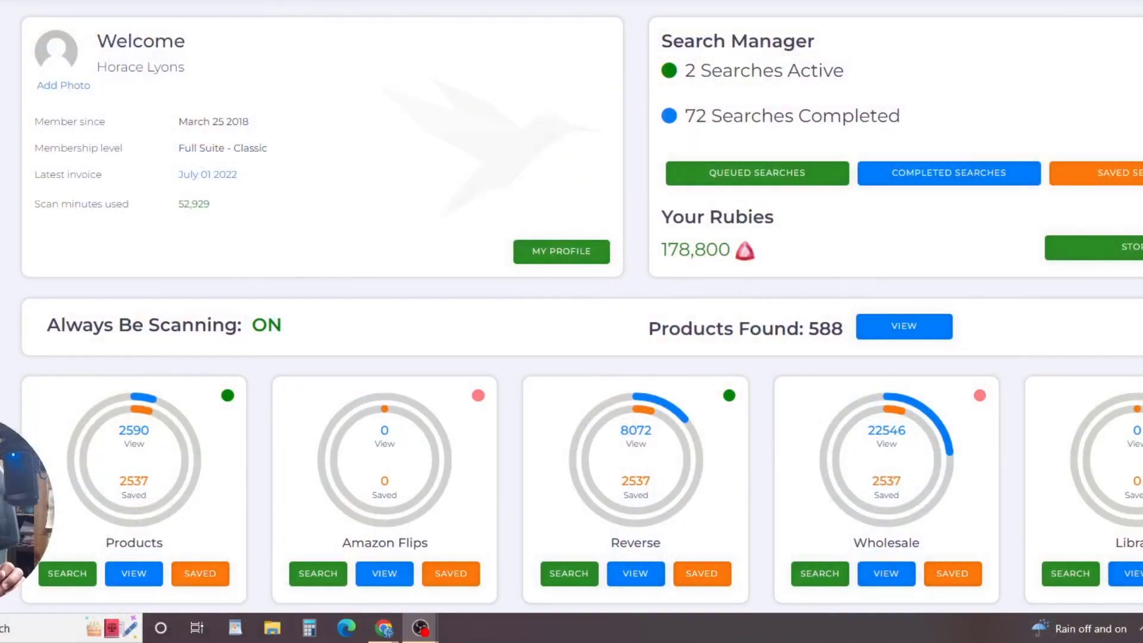
Step: Open the Reverse Product Search form from the Reverse Search sidebar menu
left_click(1139, 628)
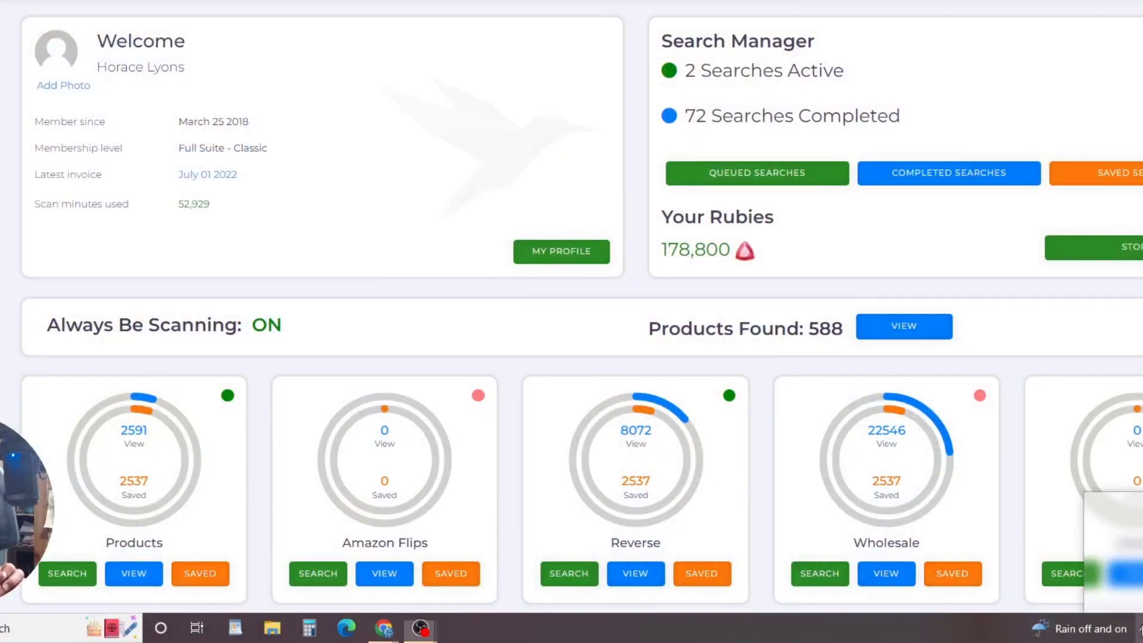
left_click(995, 625)
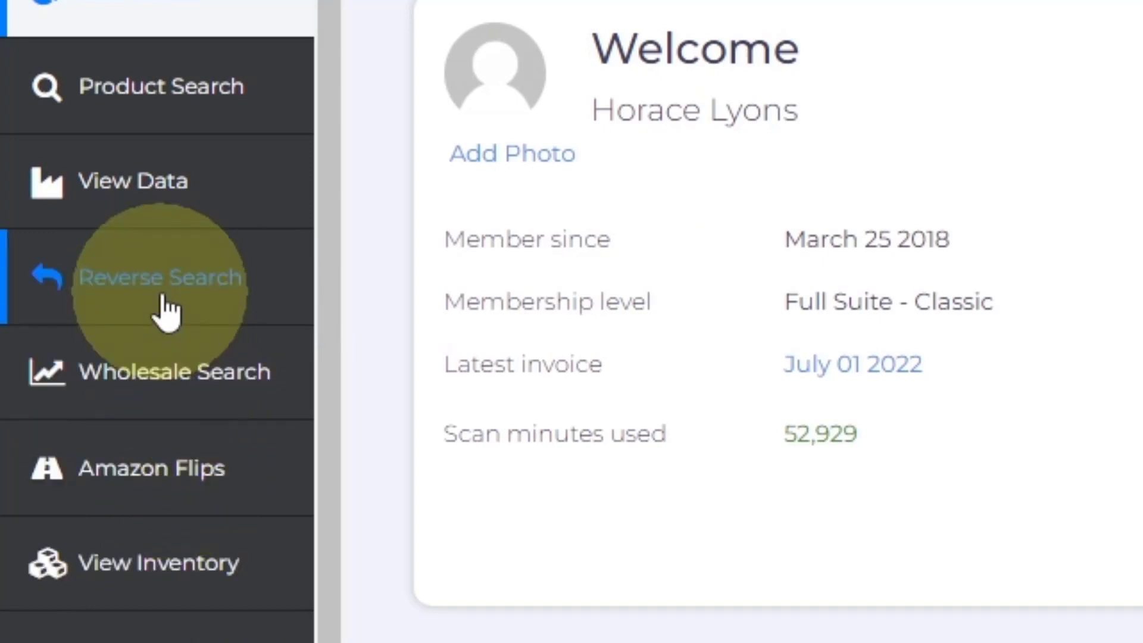
left_click(163, 301)
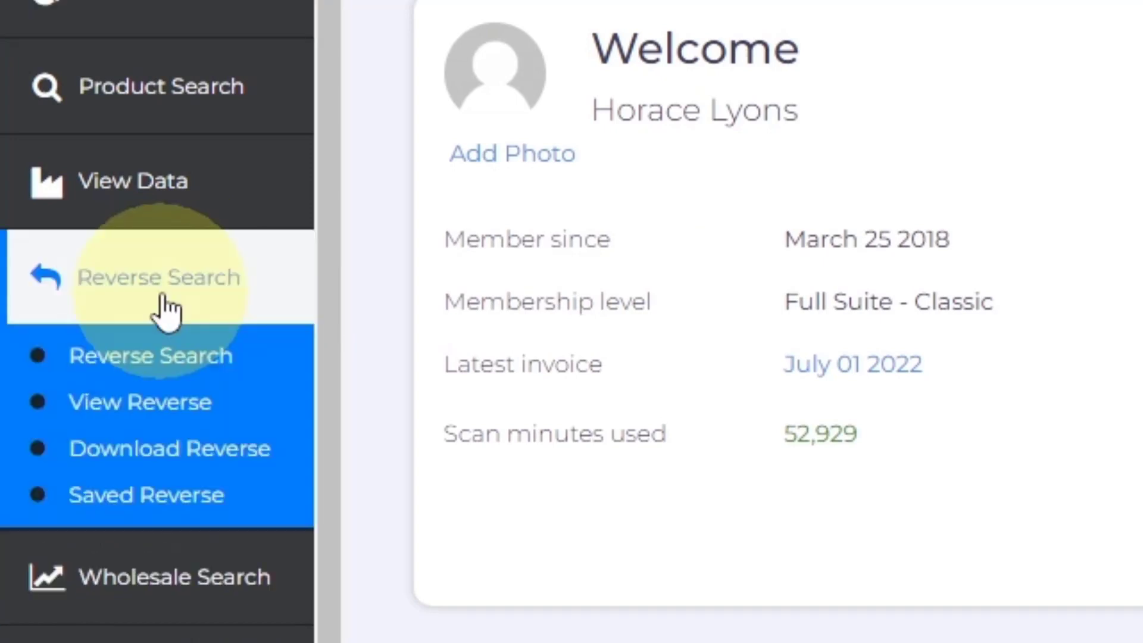
left_click(160, 366)
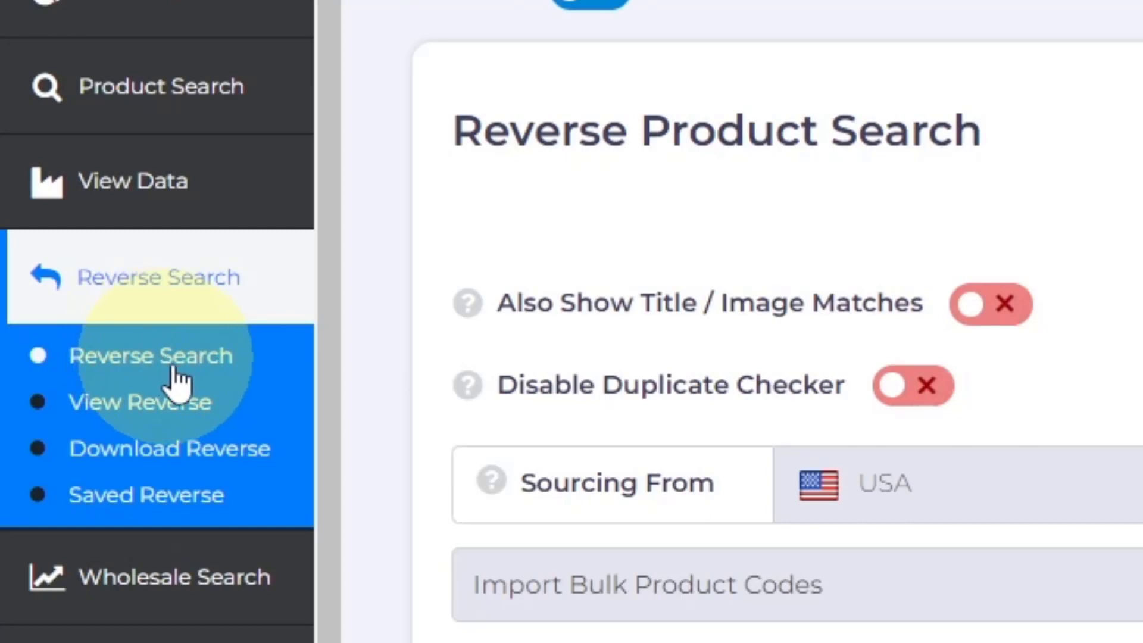
Step: Change the search type to Quick Keyword Search to reveal the empty keyword field
scroll(201, 356, "up", 2)
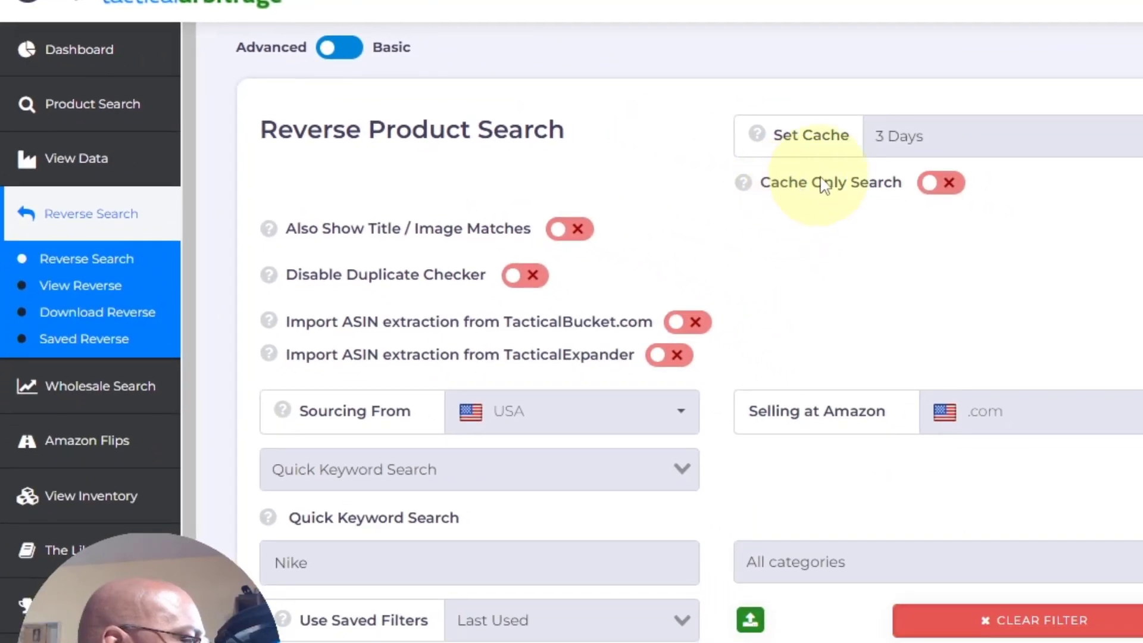
scroll(824, 184, "down", 2)
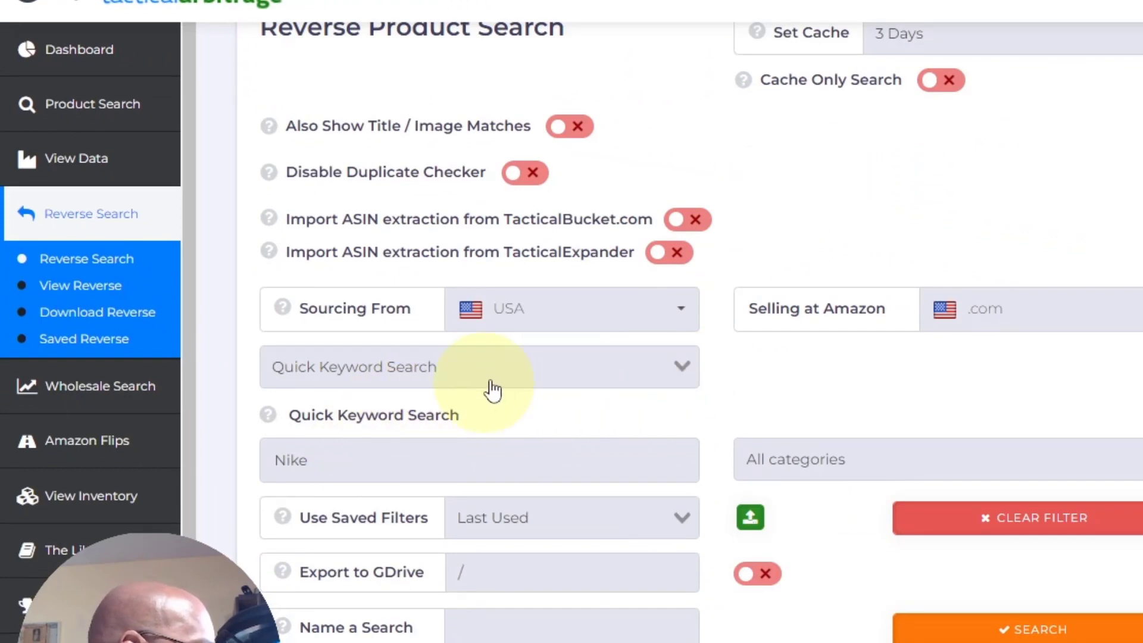
left_click(519, 372)
scroll(516, 379, "up", 2)
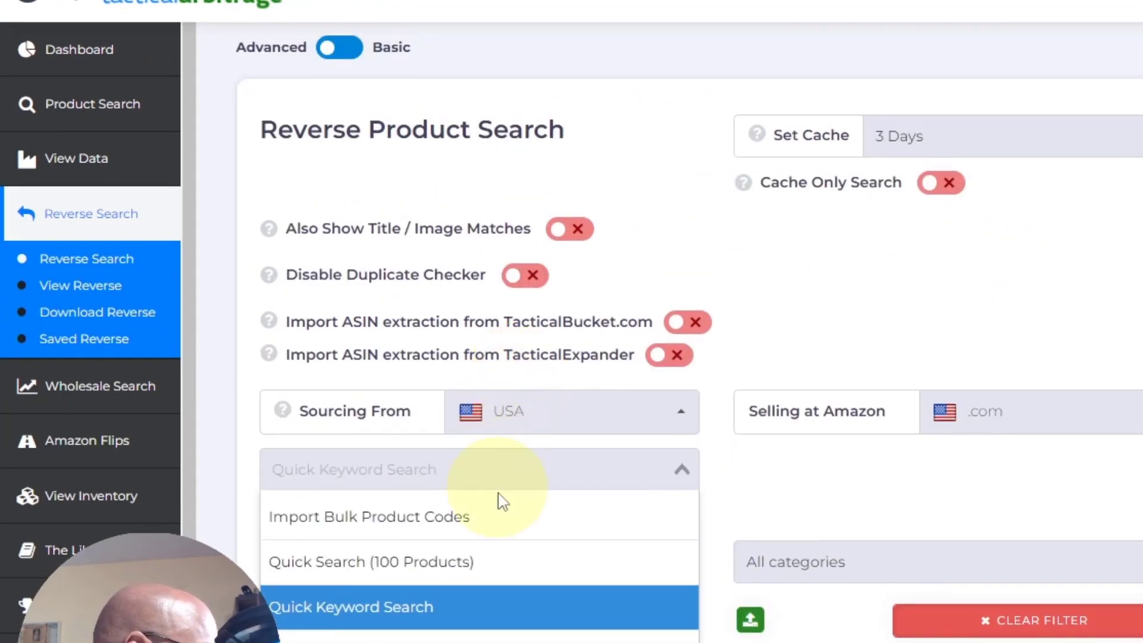
left_click(500, 513)
scroll(511, 459, "down", 2)
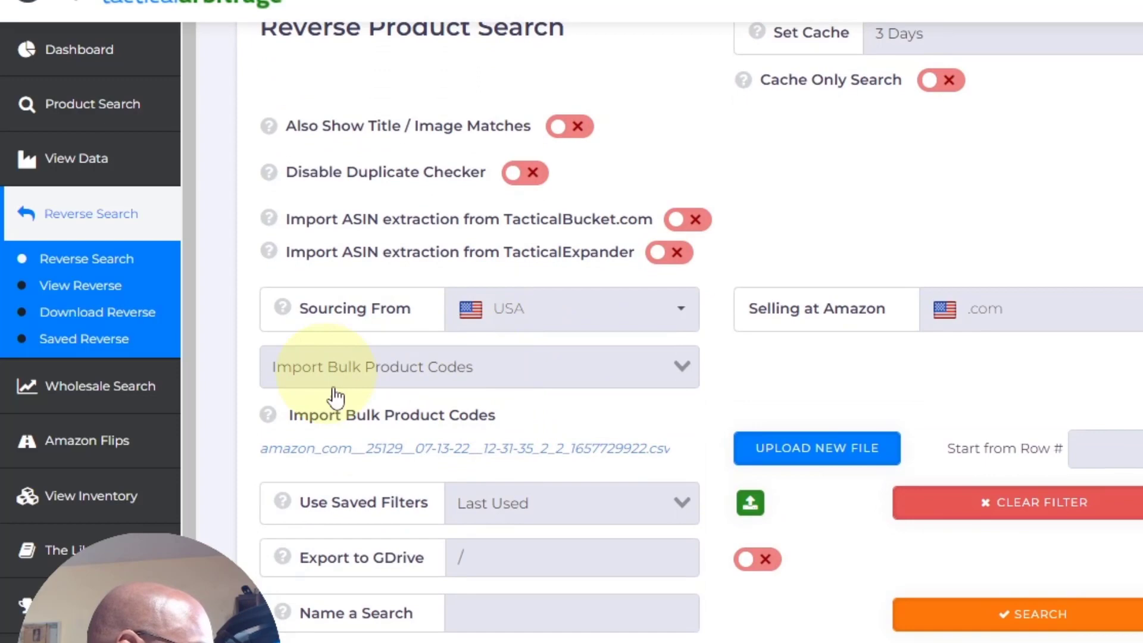
left_click(514, 382)
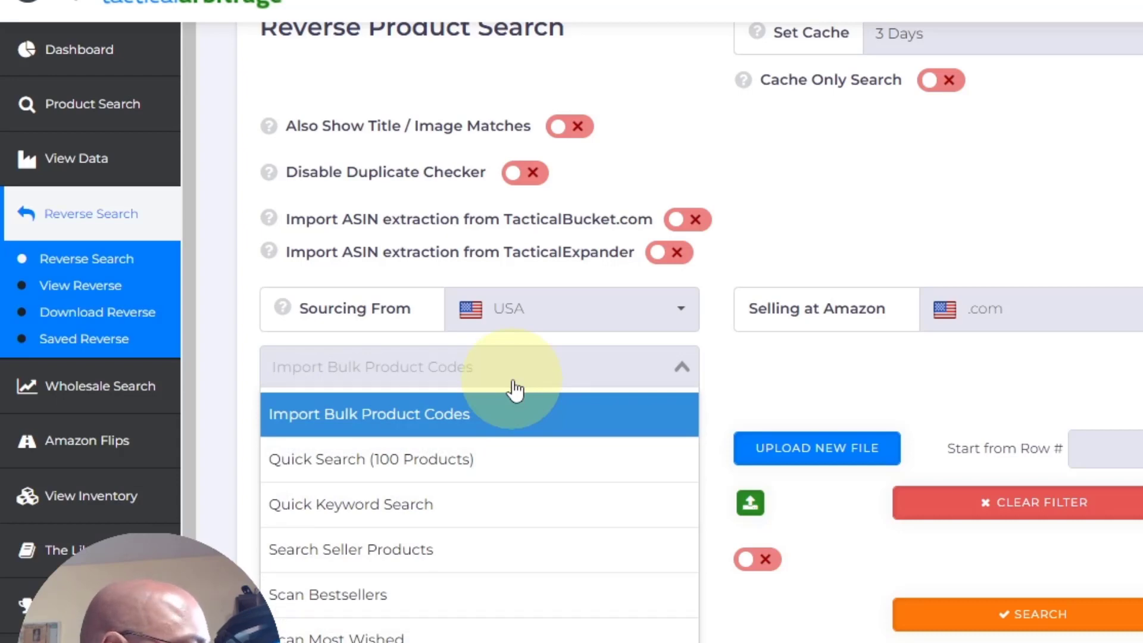
left_click(435, 521)
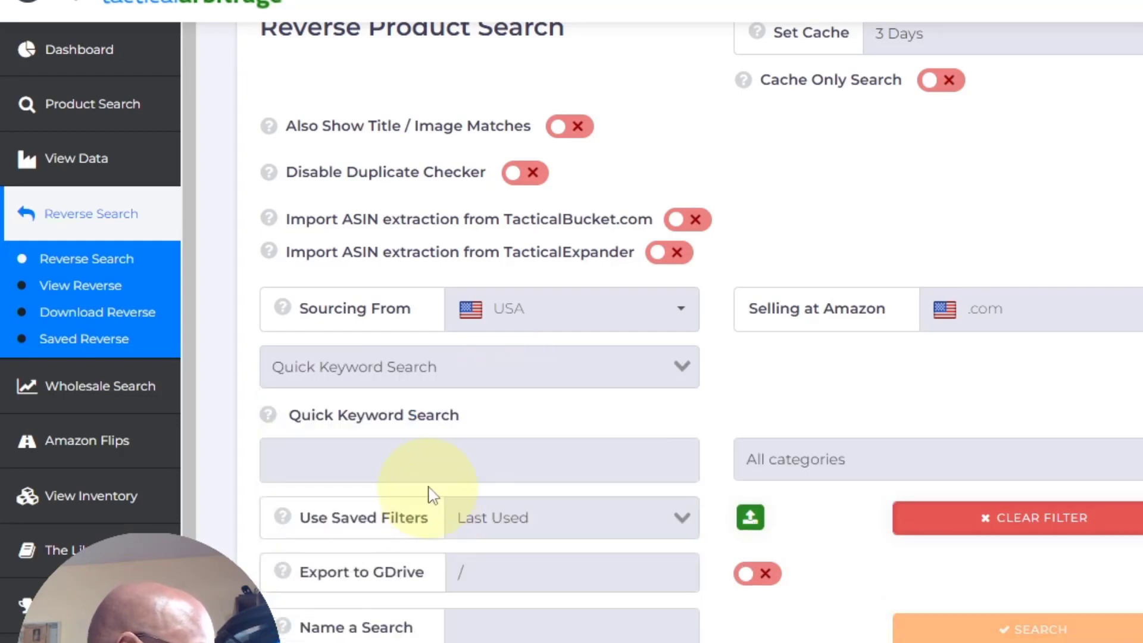
Step: Enter 'hamilton' in the Quick Keyword Search field as the start of 'hamilton beach'
left_click(433, 461)
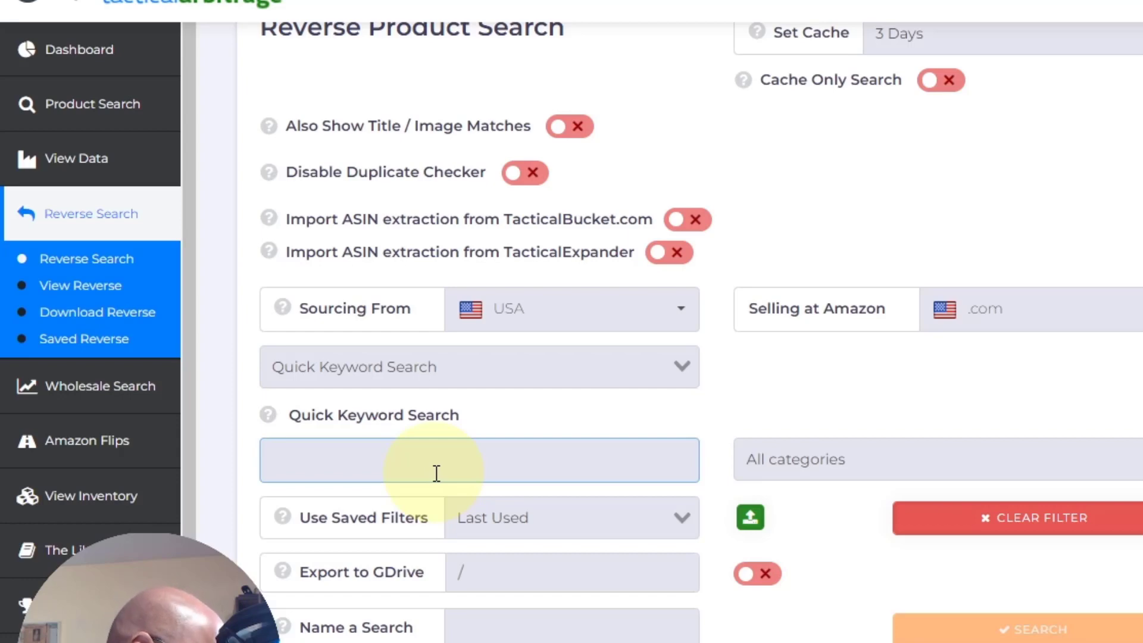
type("y")
key("BackSpace")
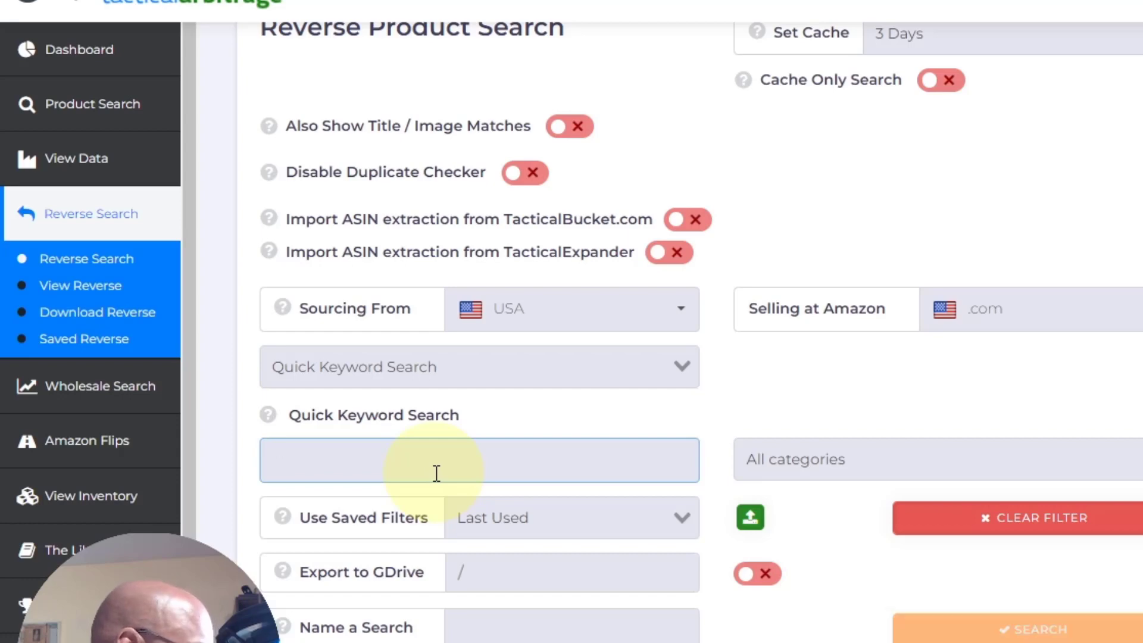
type("hami")
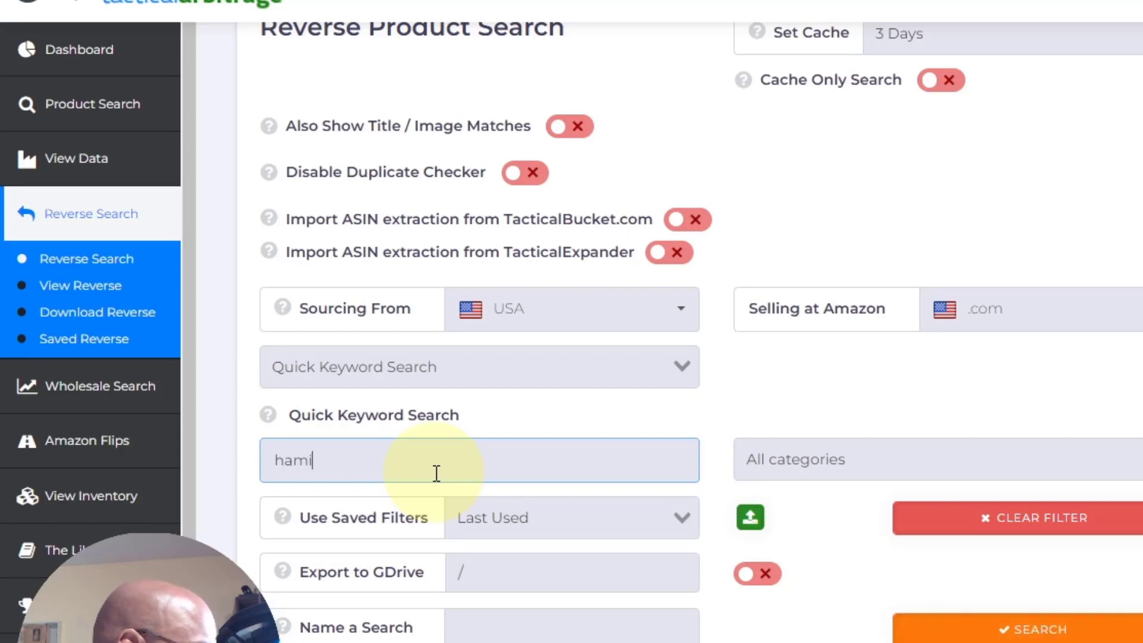
type("lton")
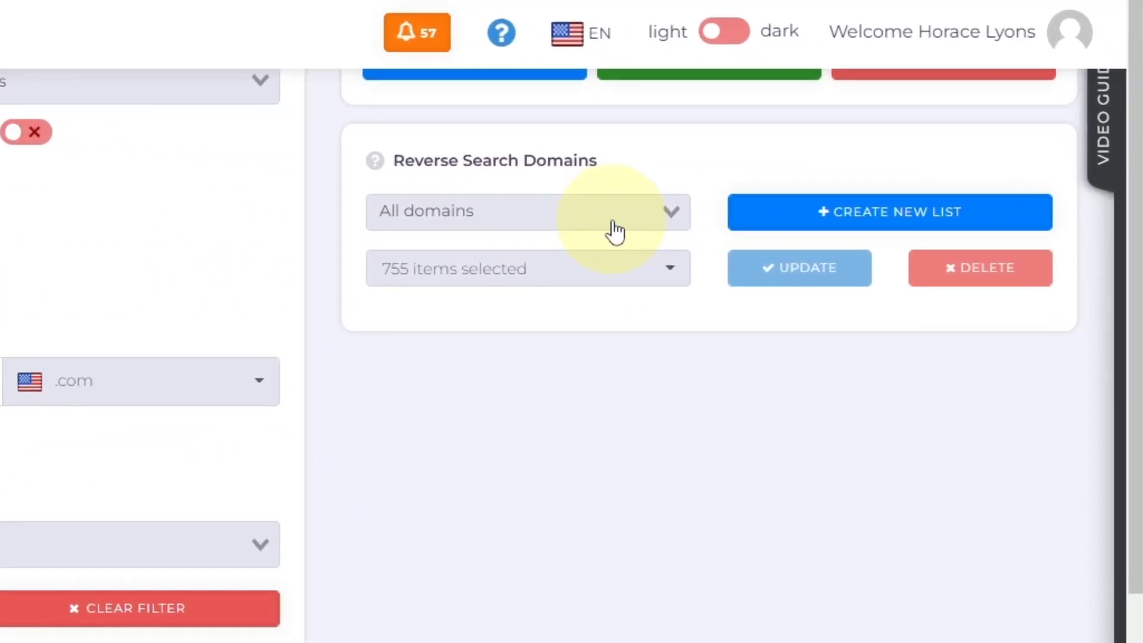
Step: Deselect all reverse search domains and tick only kohls.com (Title Search)
left_click(562, 282)
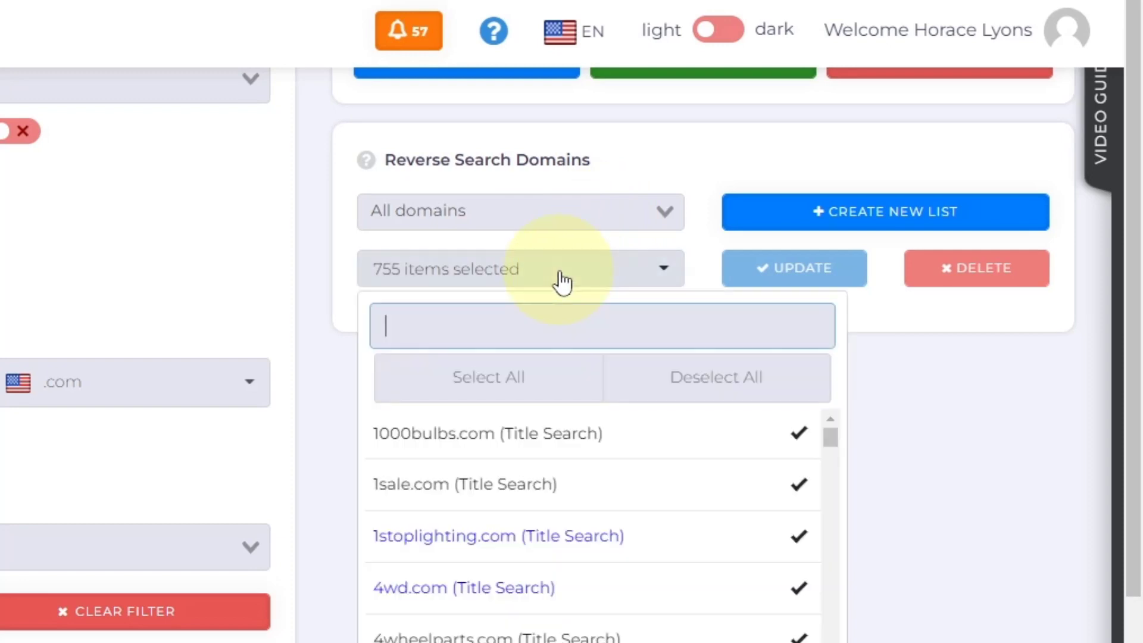
left_click(709, 383)
scroll(772, 430, "down", 3)
scroll(772, 430, "down", 12)
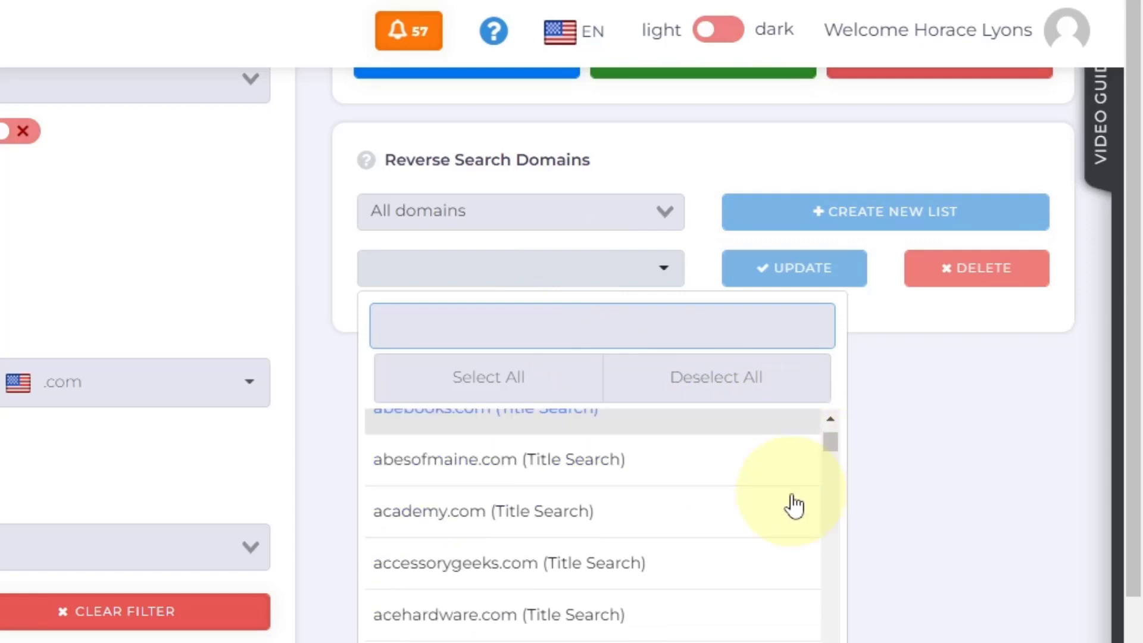
scroll(780, 524, "down", 12)
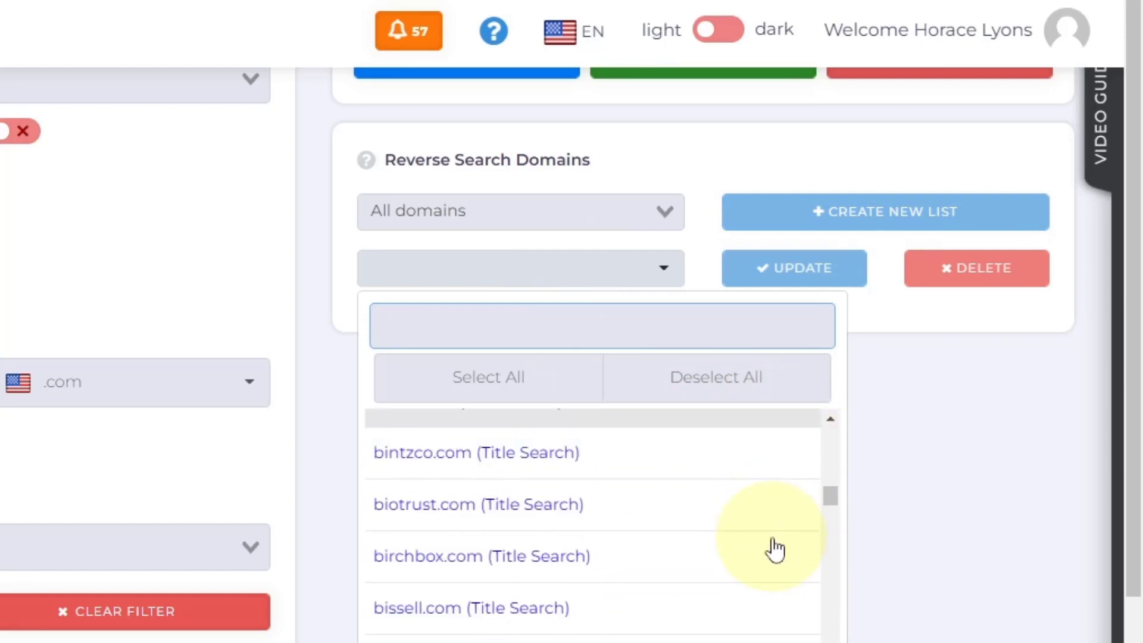
scroll(775, 547, "down", 12)
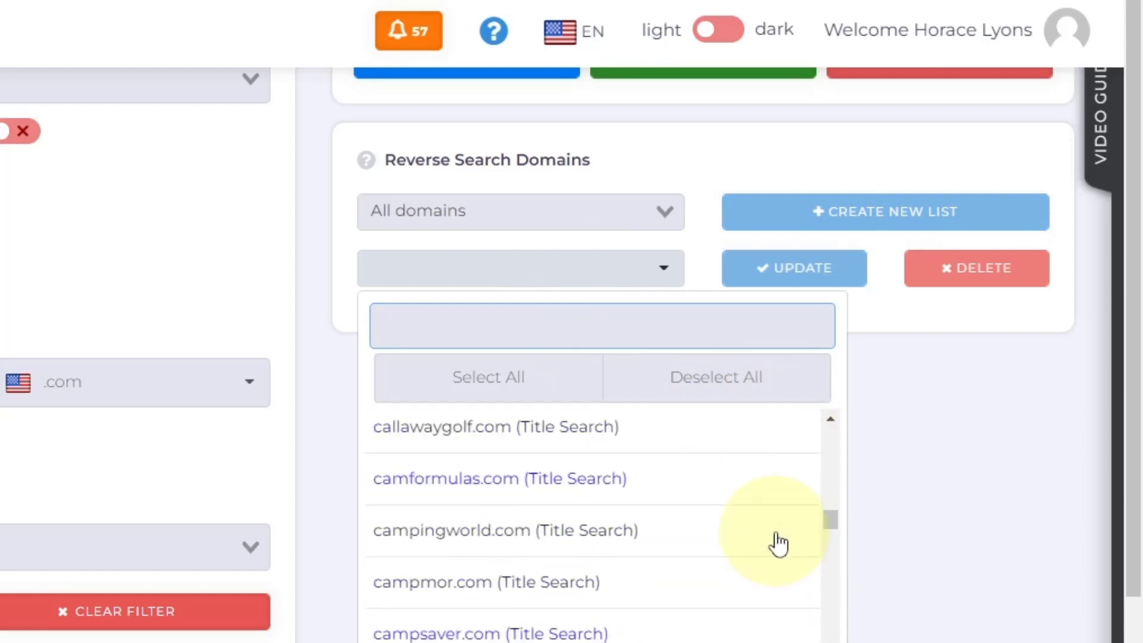
scroll(777, 542, "down", 12)
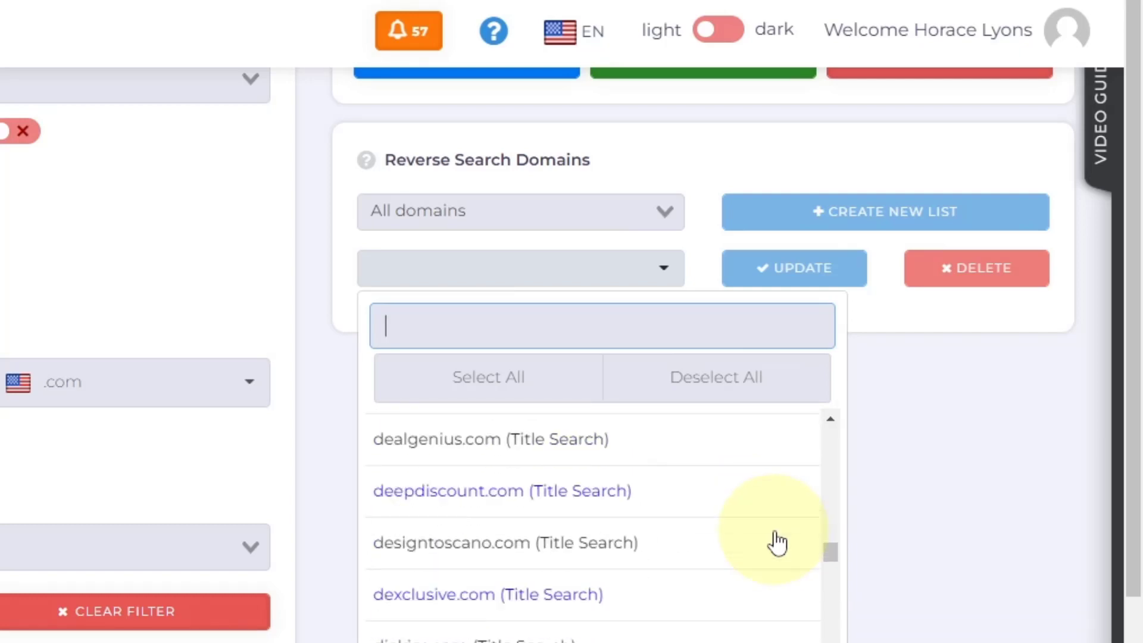
scroll(777, 542, "down", 12)
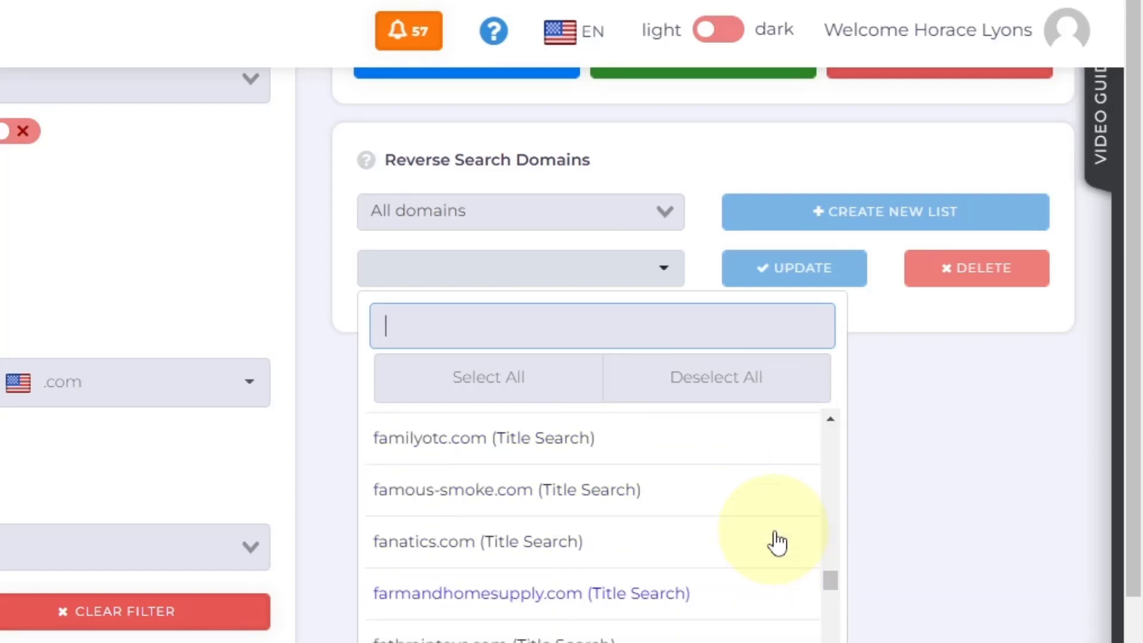
scroll(778, 542, "down", 3)
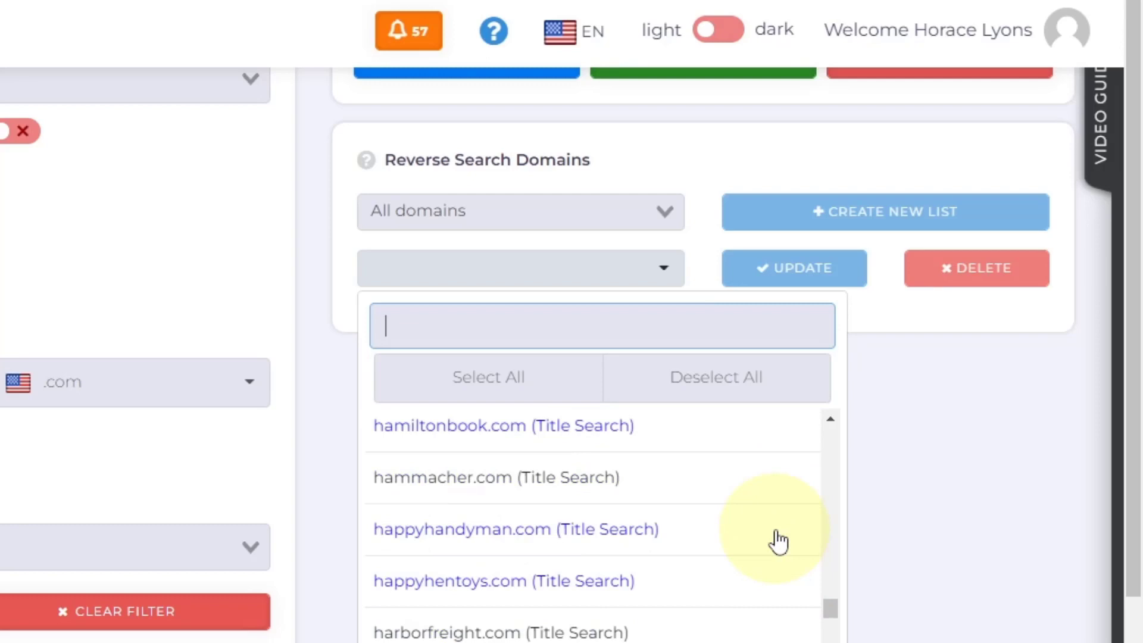
scroll(779, 542, "down", 9)
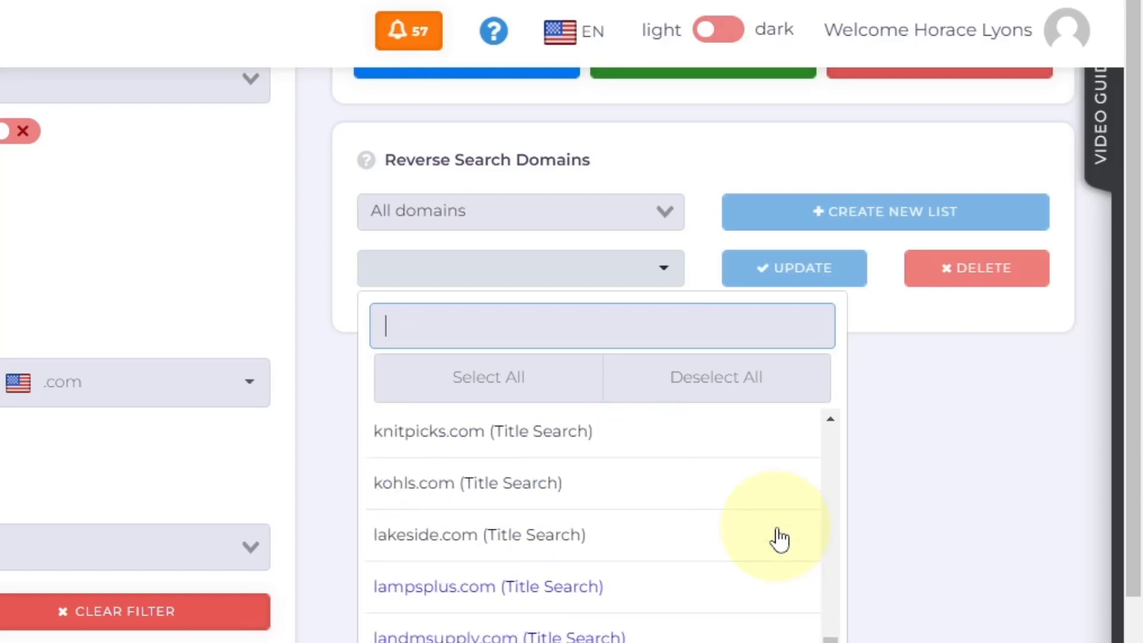
left_click(511, 505)
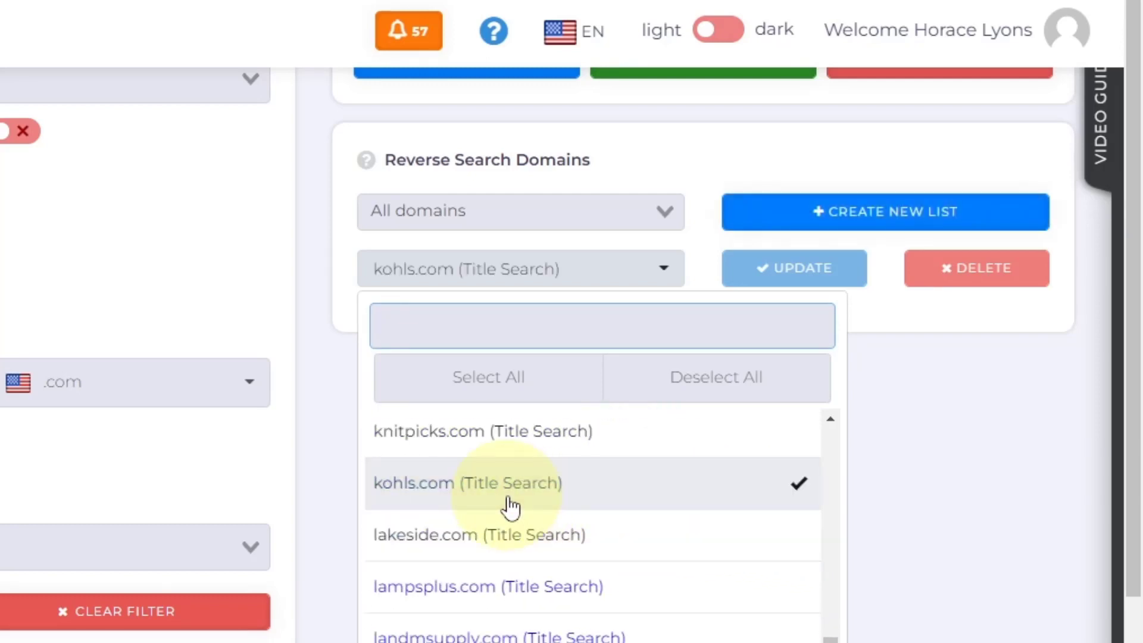
left_click(962, 405)
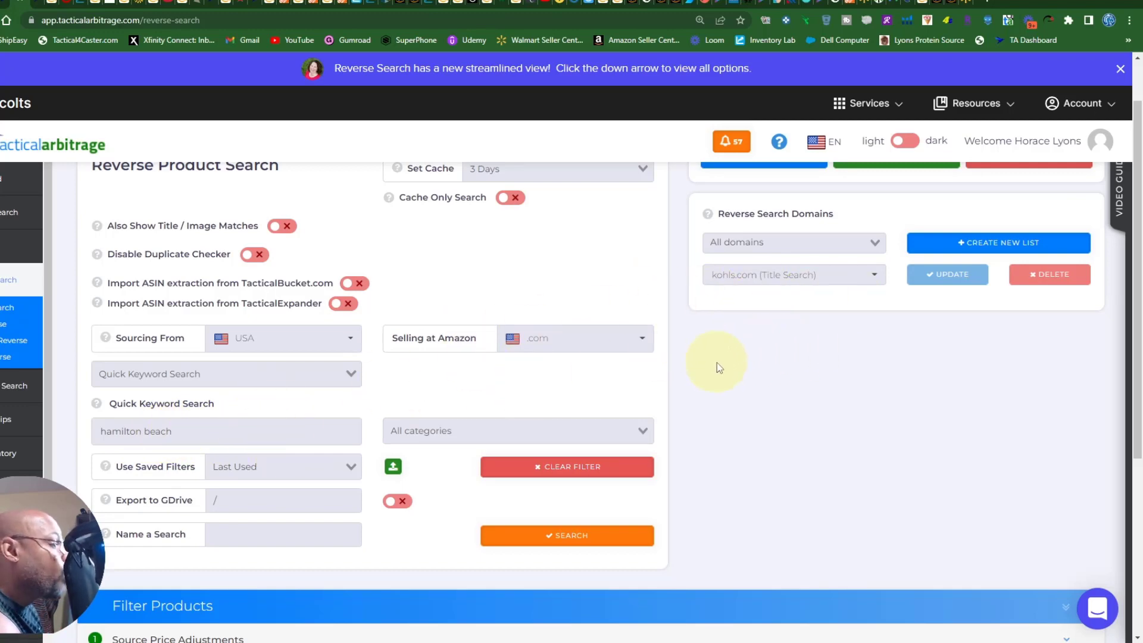
Step: Scroll down the hamilton beach search form to the Filter Products panel
scroll(718, 367, "down", 1)
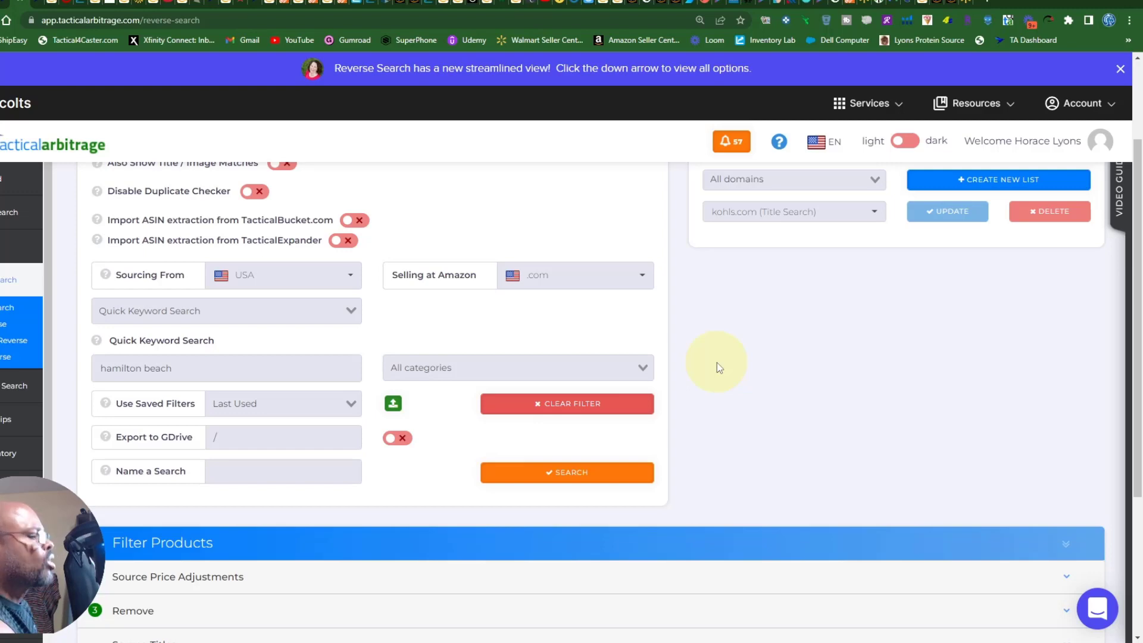
scroll(717, 364, "down", 2)
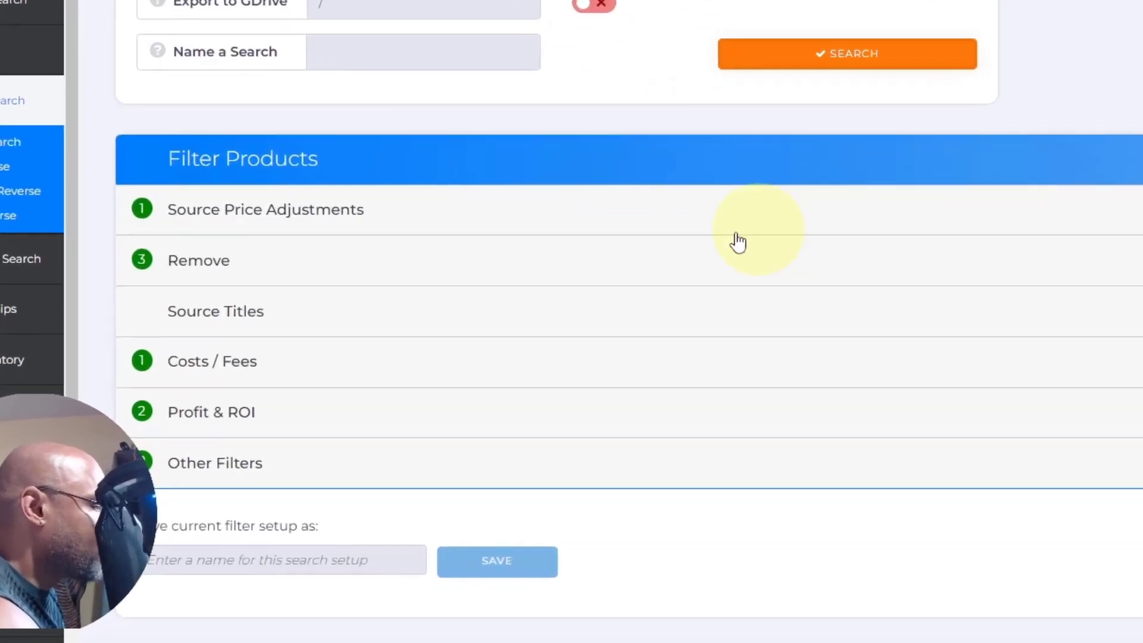
Step: Turn on Source Price Adjustments and set Store Price Reduction 1 to 20%
left_click(433, 234)
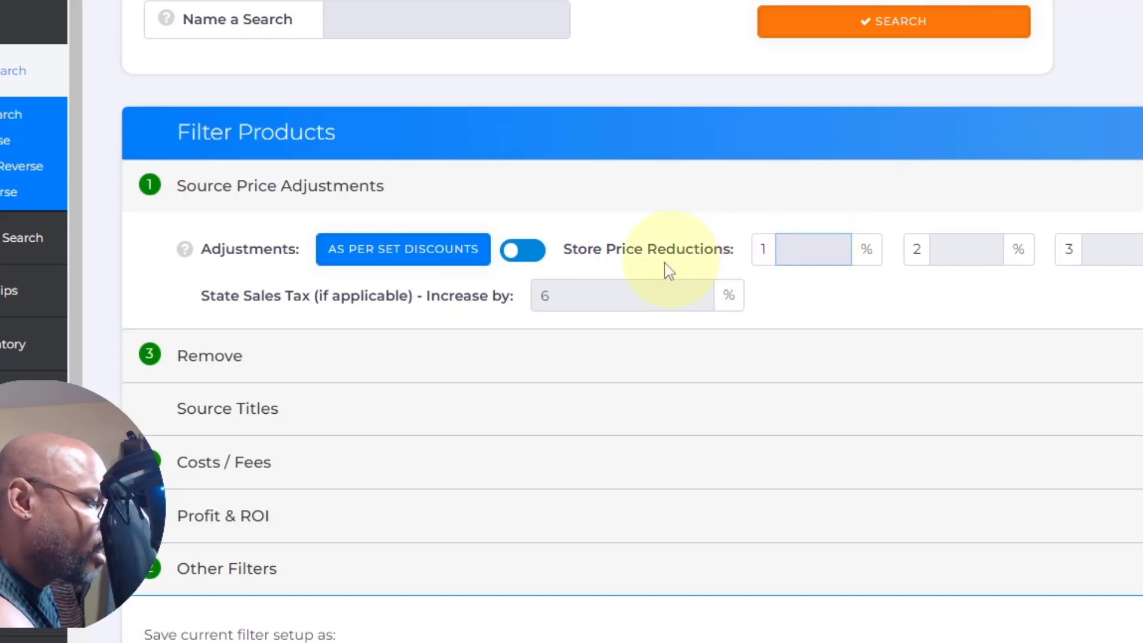
left_click(513, 260)
left_click(810, 260)
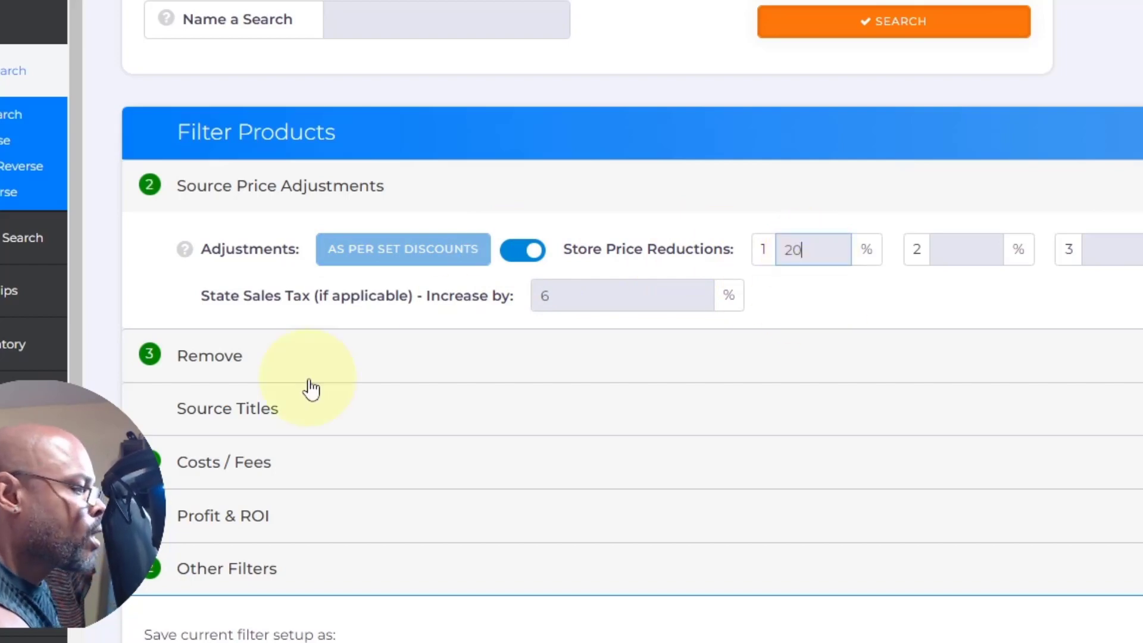
scroll(566, 238, "down", 2)
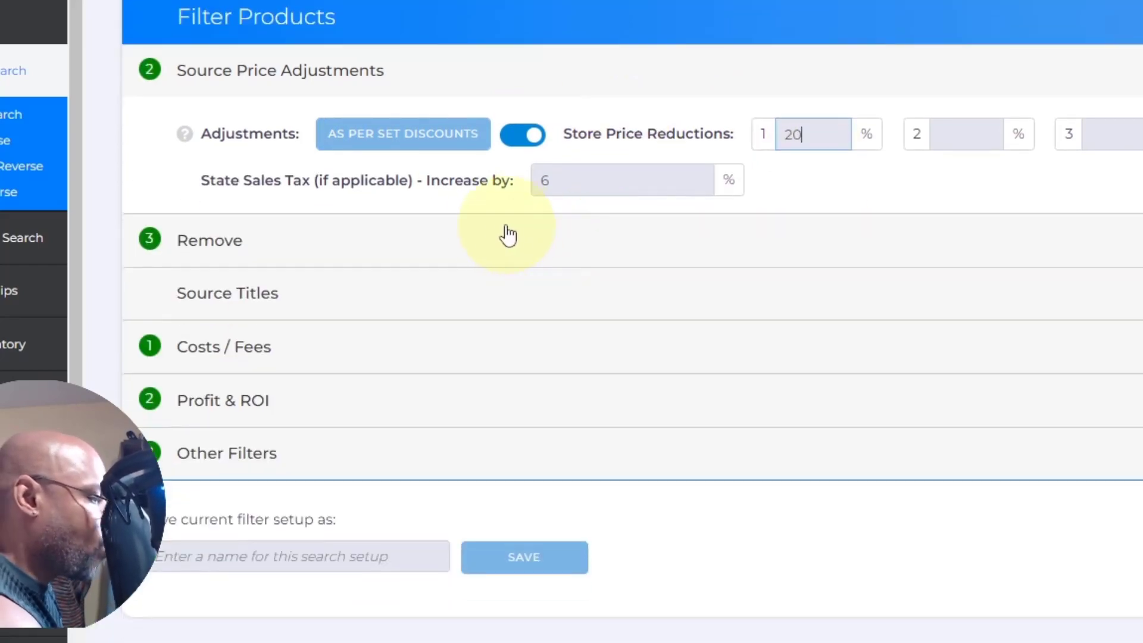
Step: Expand the Remove, Profit & ROI and Costs / Fees filter sections for review
left_click(465, 255)
scroll(465, 255, "down", 3)
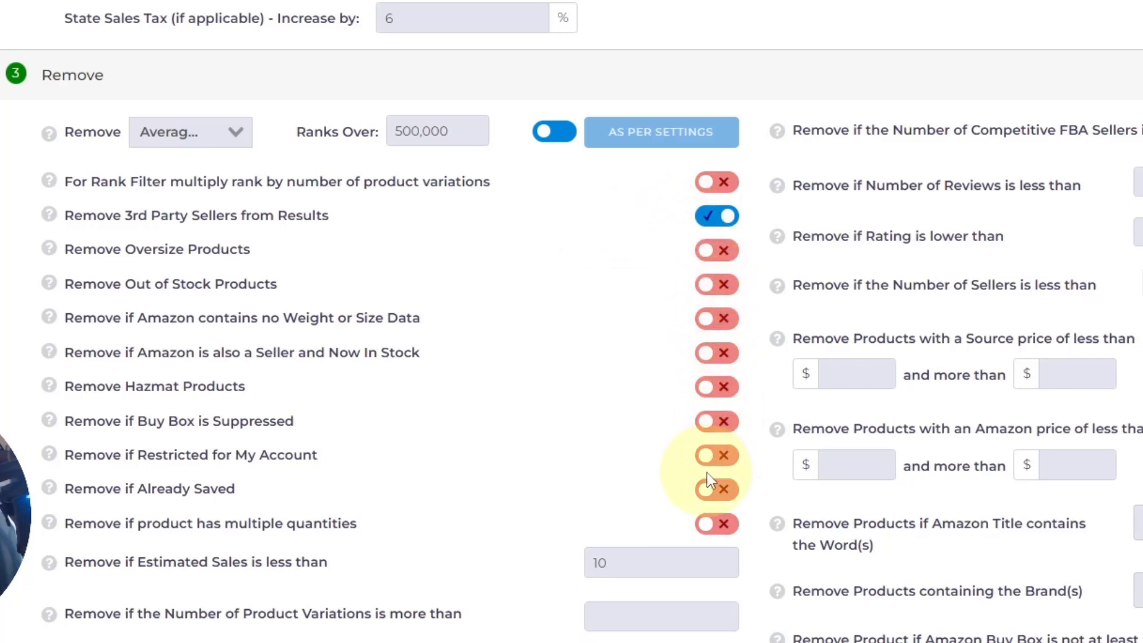
scroll(706, 473, "down", 5)
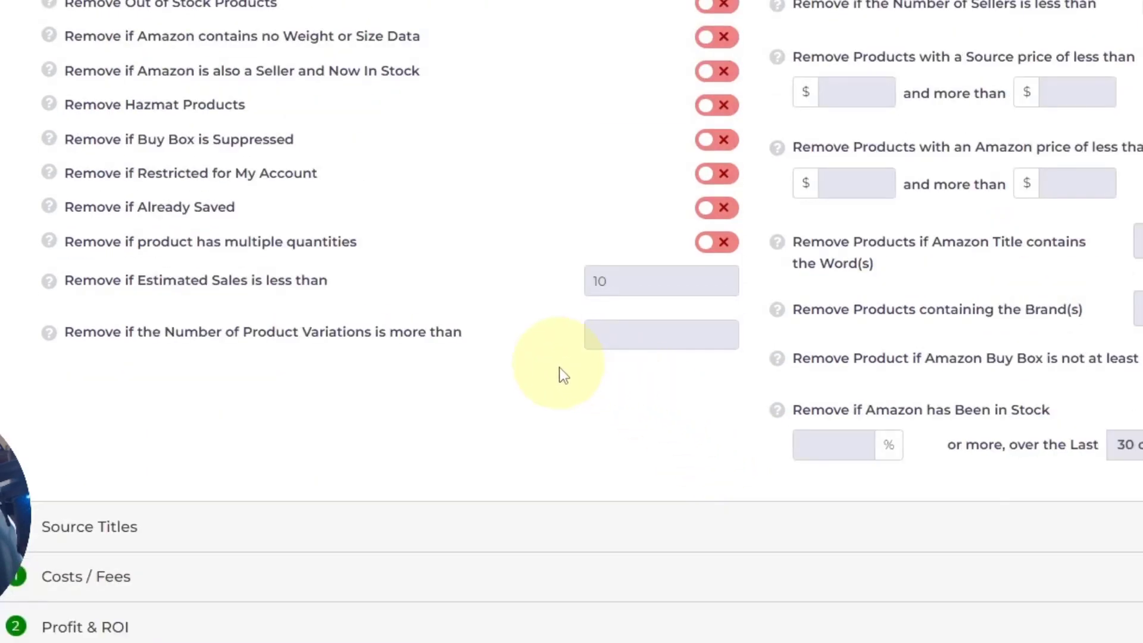
scroll(554, 372, "down", 4)
left_click(412, 415)
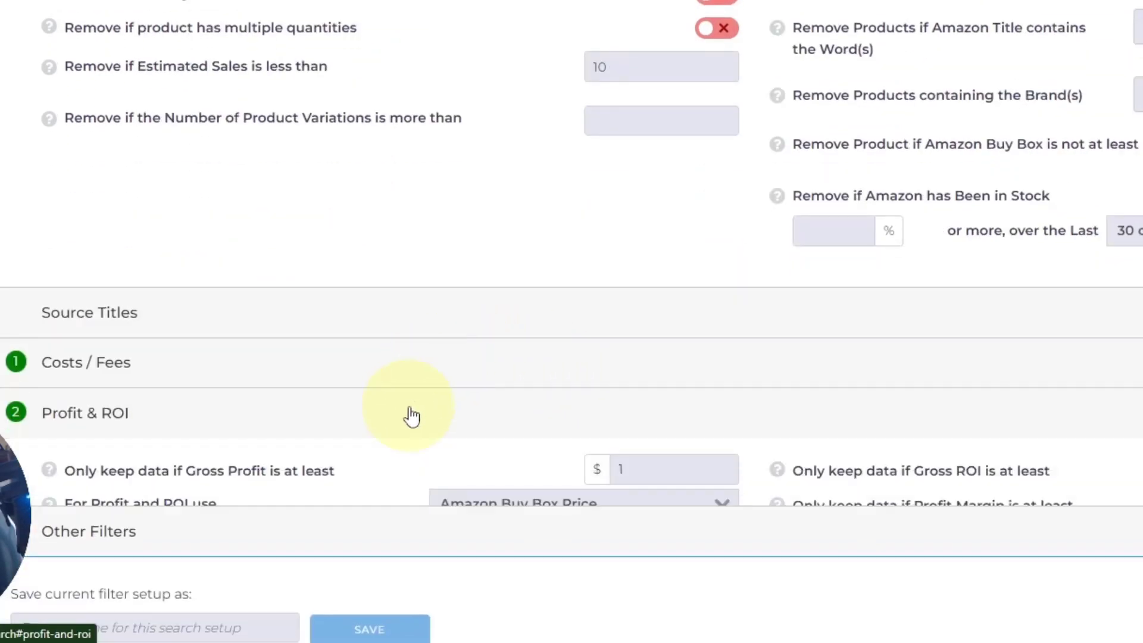
left_click(654, 384)
scroll(660, 387, "down", 4)
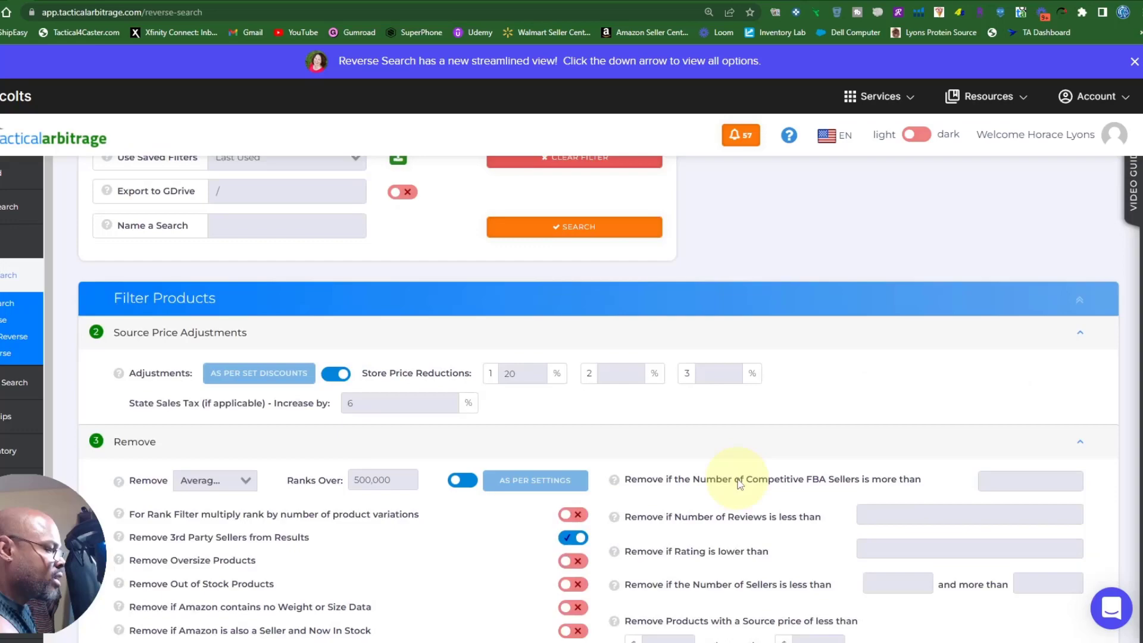
scroll(735, 479, "up", 3)
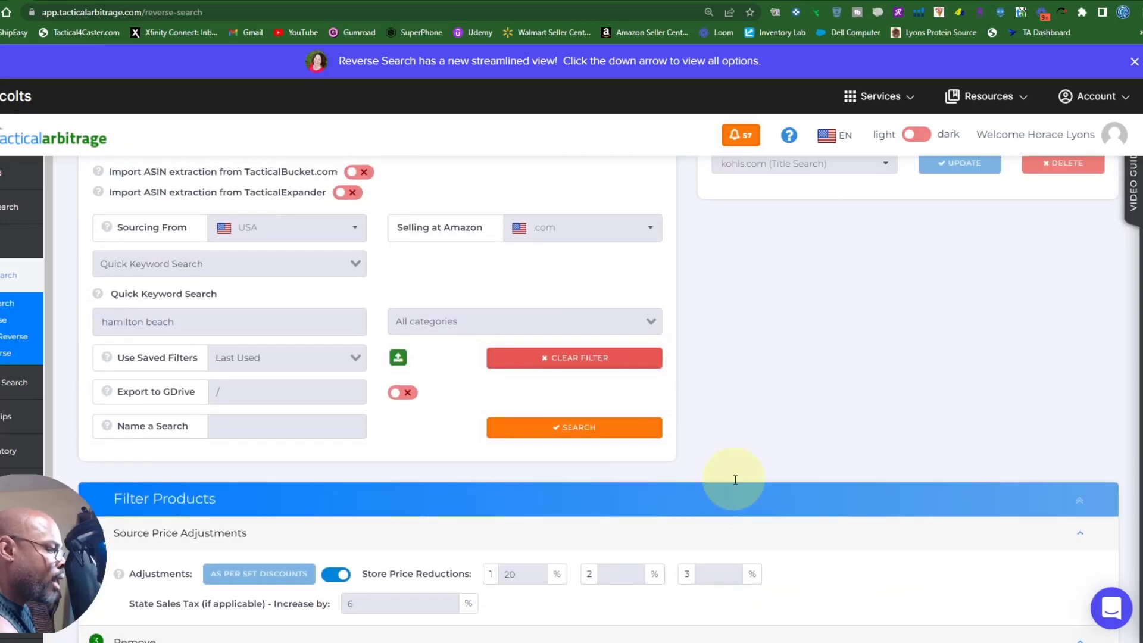
scroll(736, 479, "down", 15)
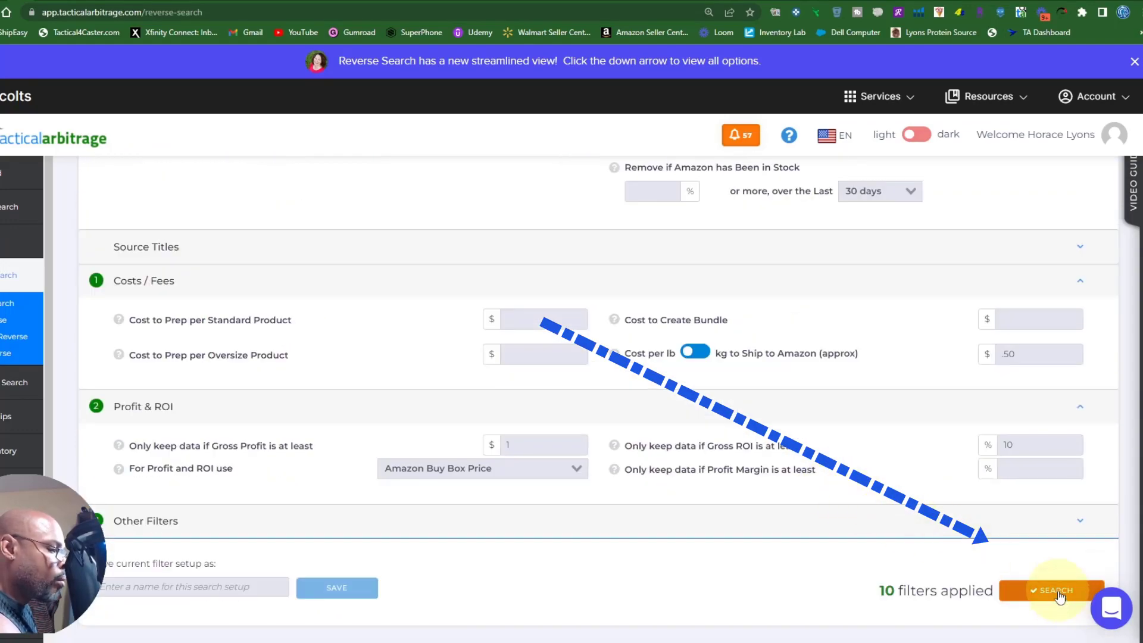
Step: Run the hamilton beach search and check its scanning card in Search Manager's Queued tab
left_click(1057, 592)
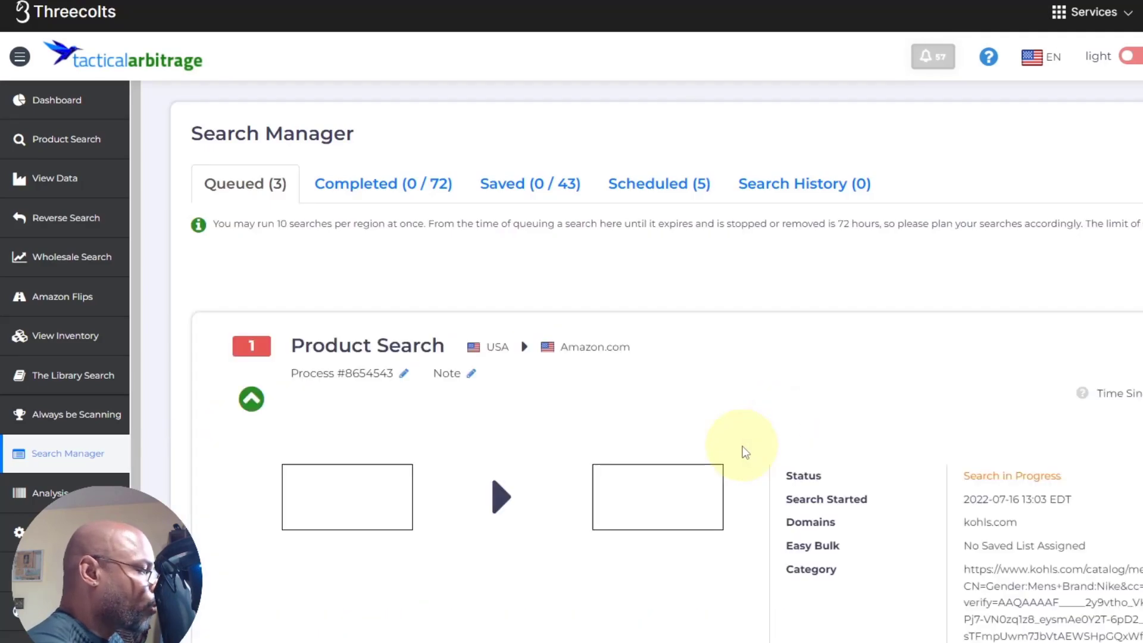
scroll(404, 401, "down", 3)
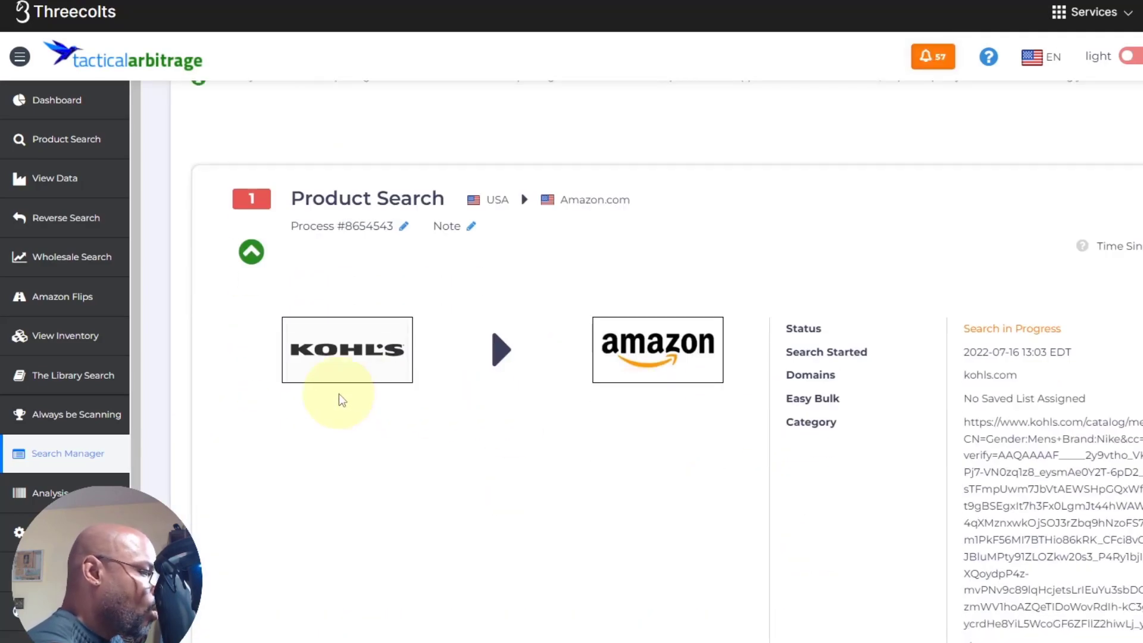
scroll(408, 395, "down", 4)
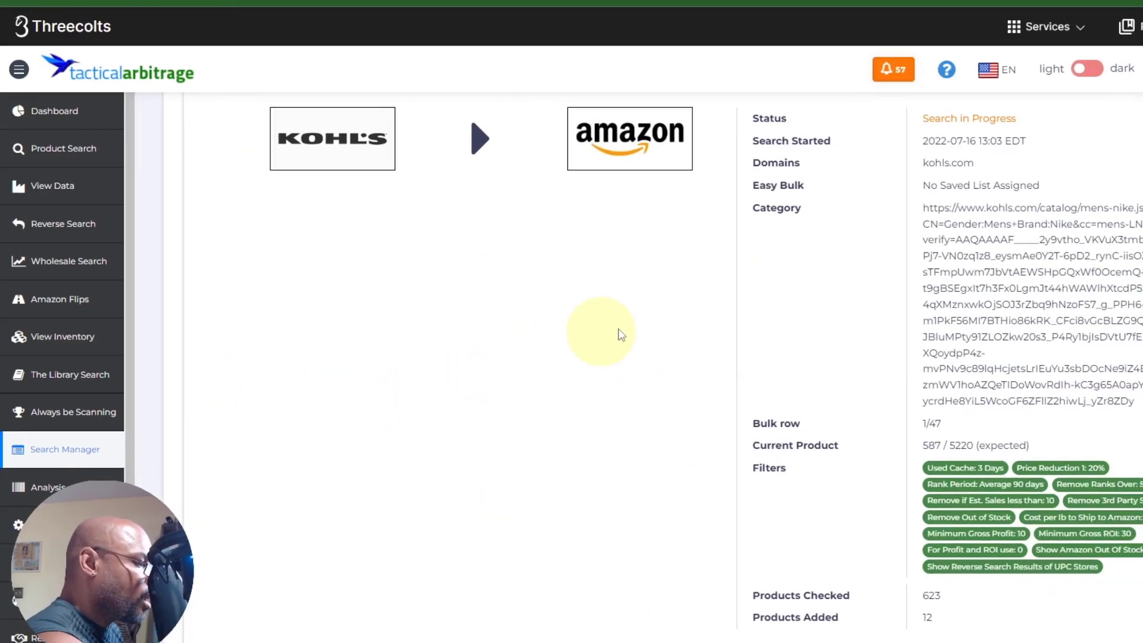
scroll(720, 324, "down", 3)
scroll(581, 332, "down", 14)
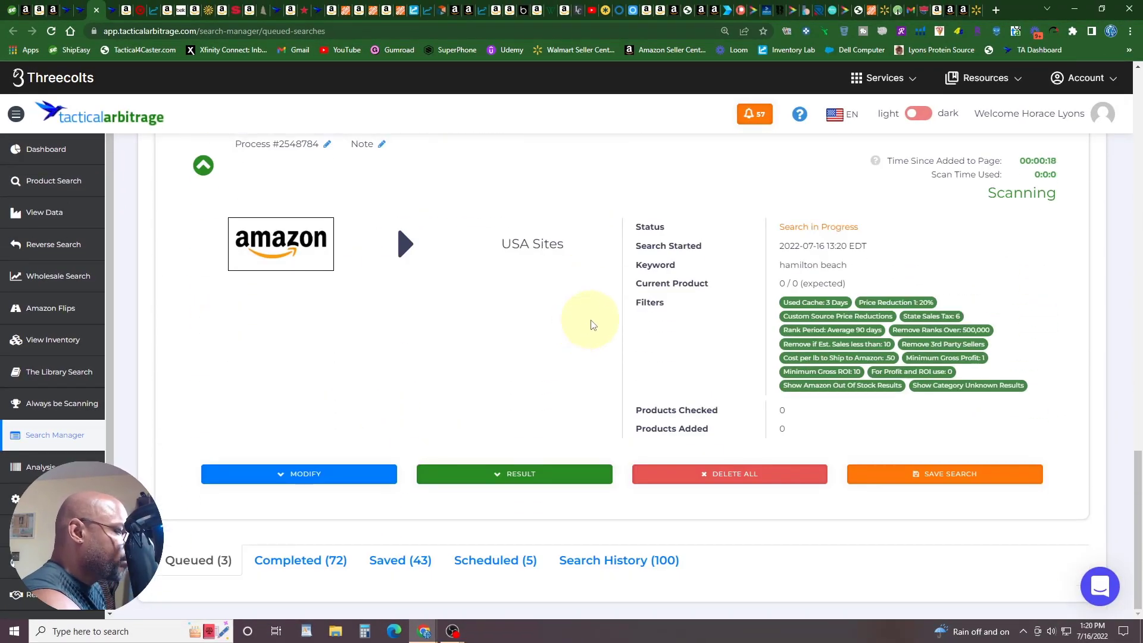
scroll(660, 327, "up", 3)
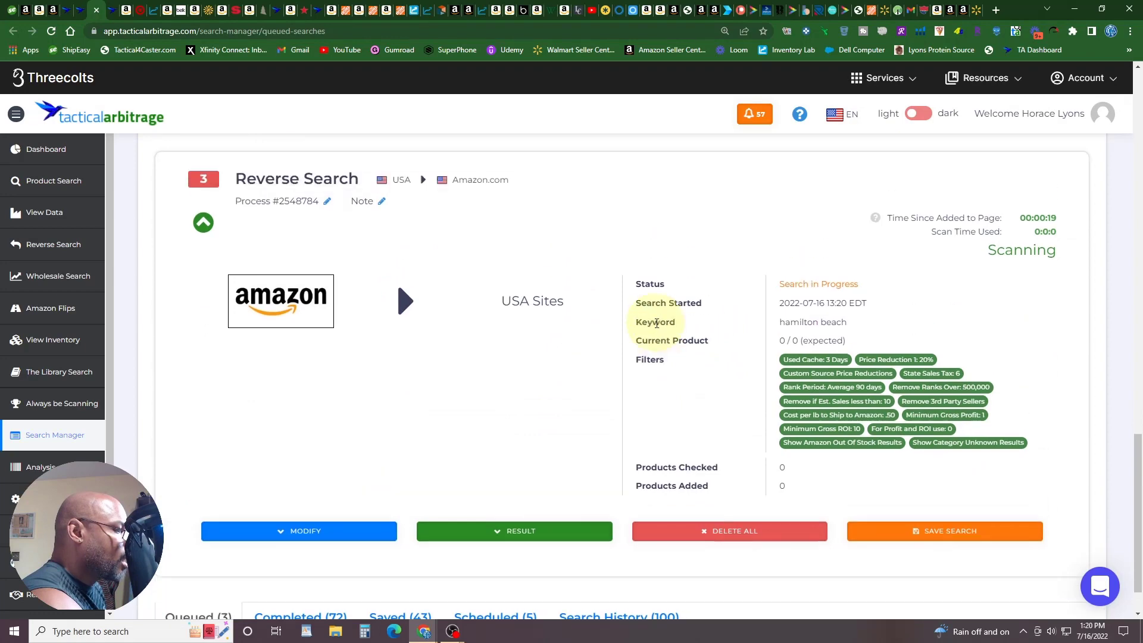
scroll(792, 435, "down", 1)
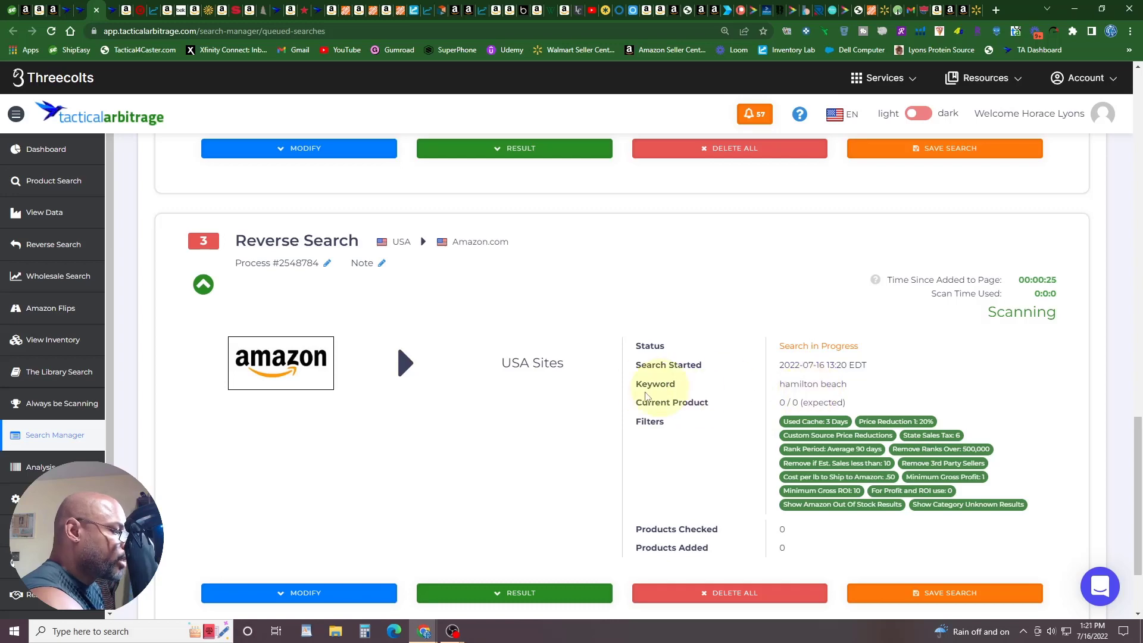
scroll(641, 408, "up", 5)
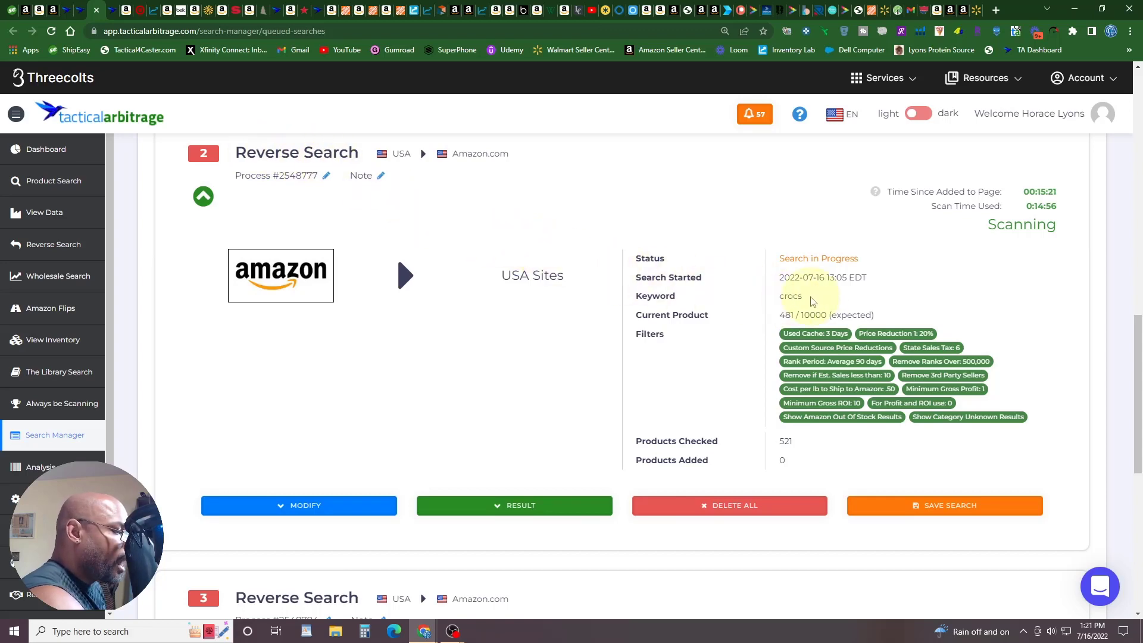
scroll(813, 300, "down", 6)
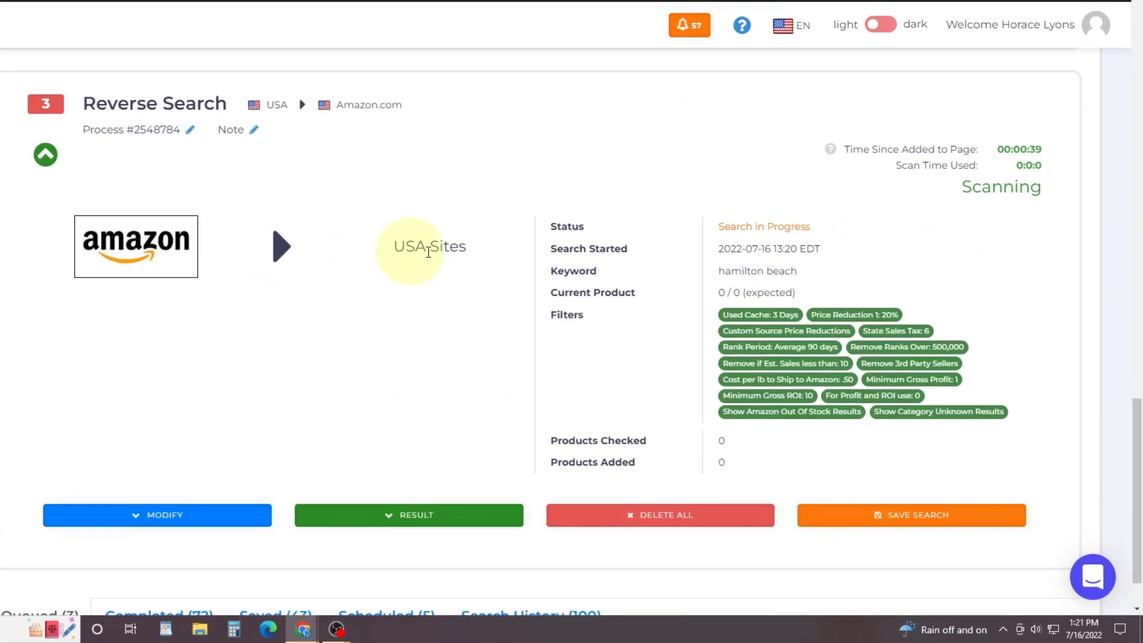
scroll(298, 298, "down", 12)
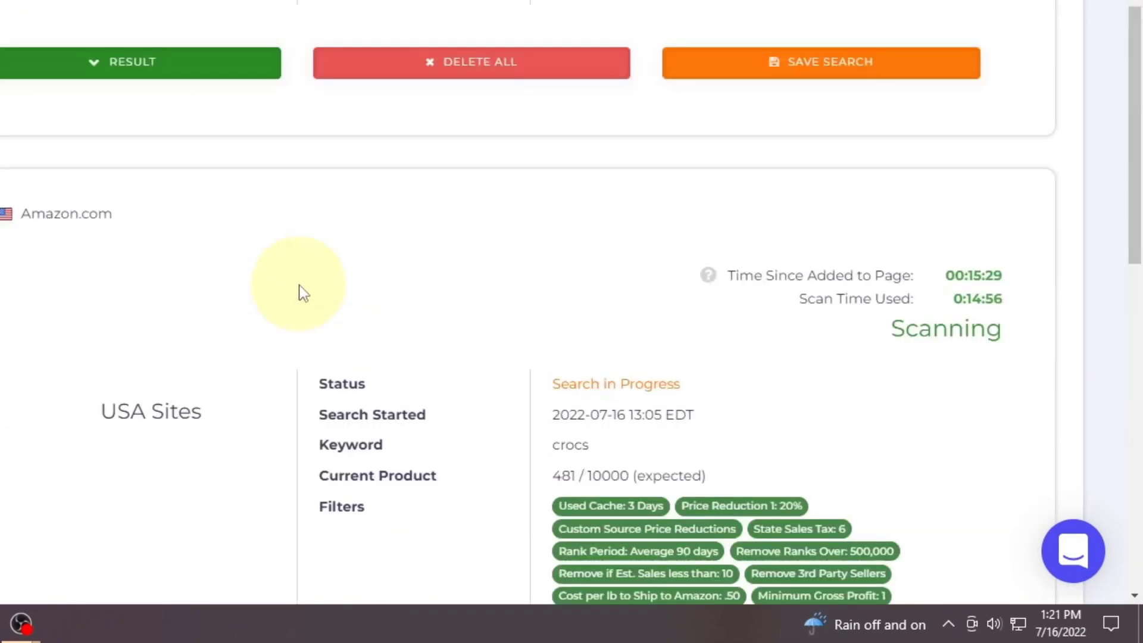
scroll(348, 278, "up", 5)
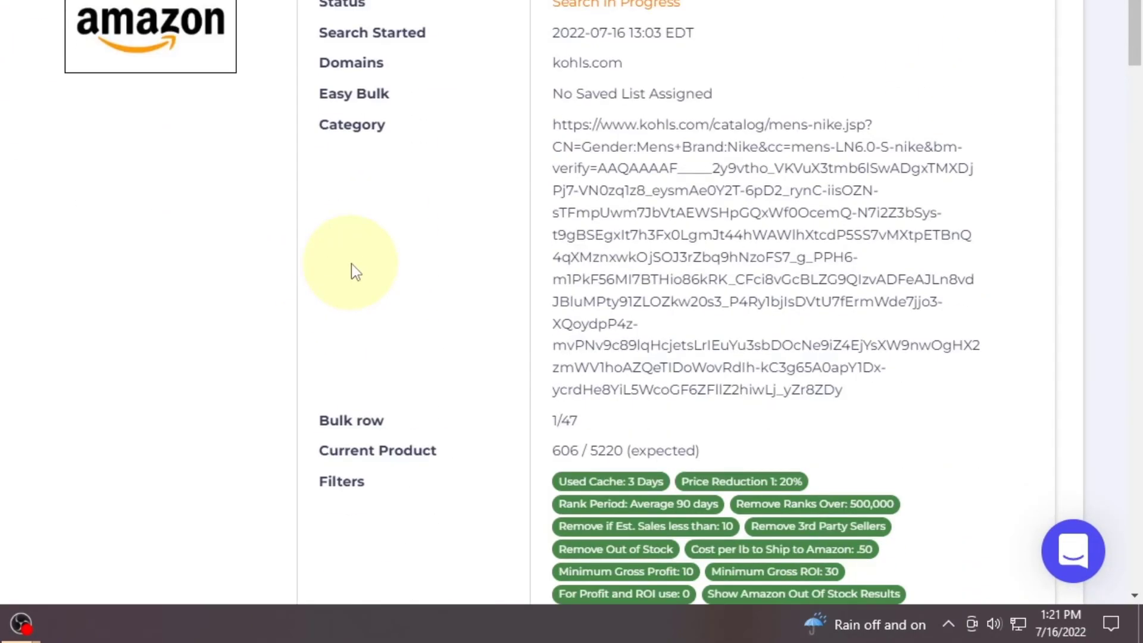
scroll(351, 263, "down", 2)
scroll(352, 264, "down", 3)
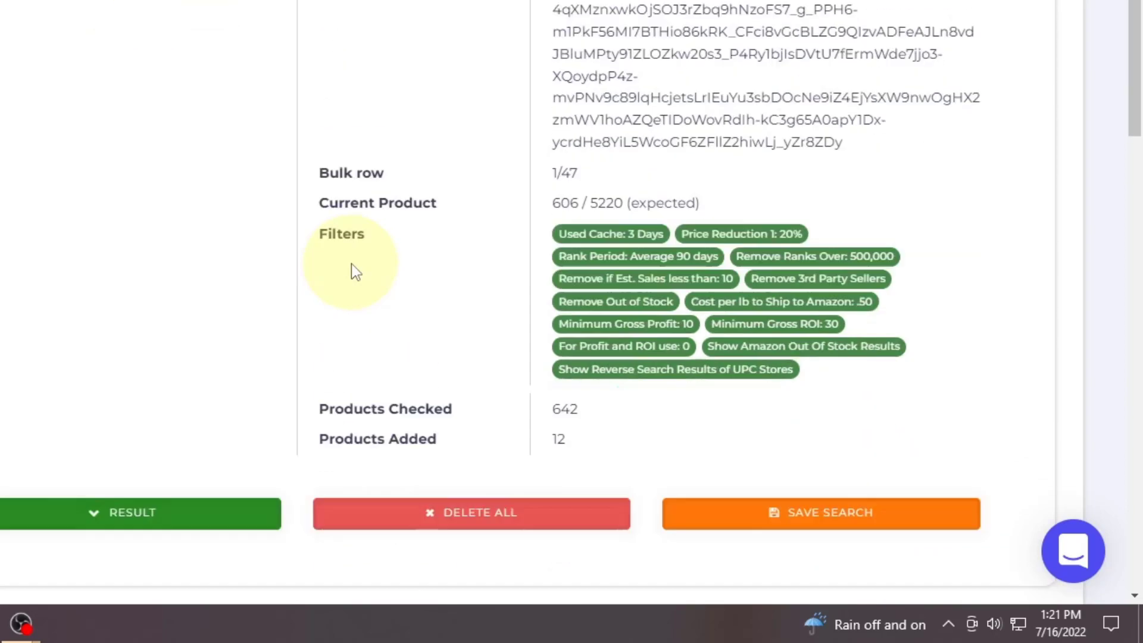
scroll(351, 264, "up", 15)
scroll(355, 270, "down", 10)
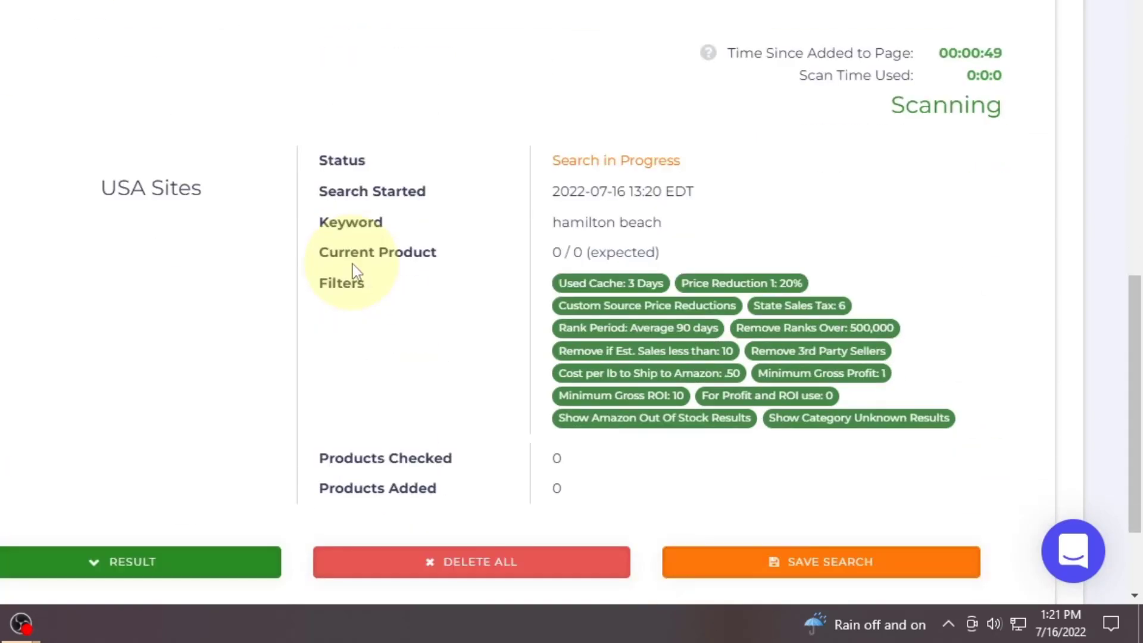
scroll(362, 255, "up", 15)
scroll(372, 256, "up", 15)
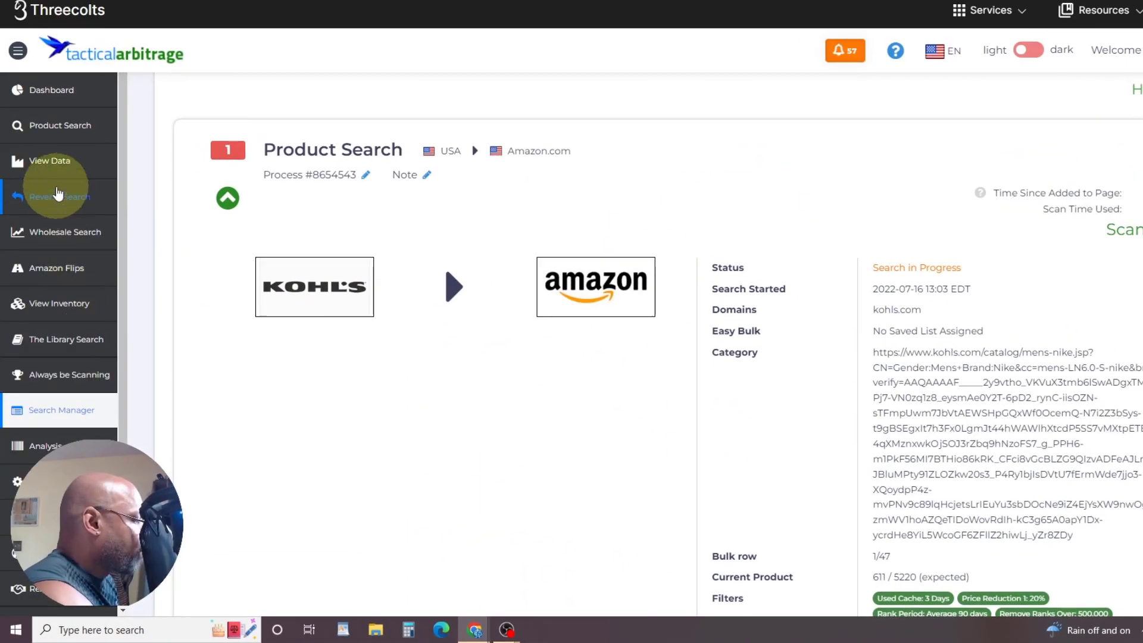
Step: Reopen Reverse Product Search and narrow its 755 domains to only kohls.com (Title Search)
left_click(58, 202)
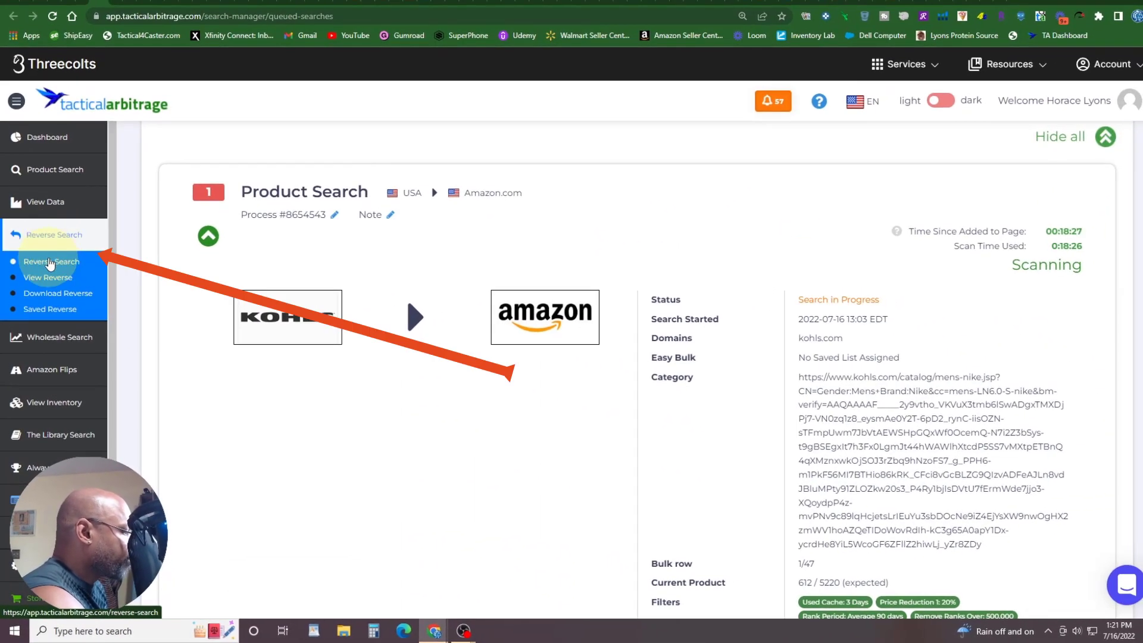
left_click(53, 257)
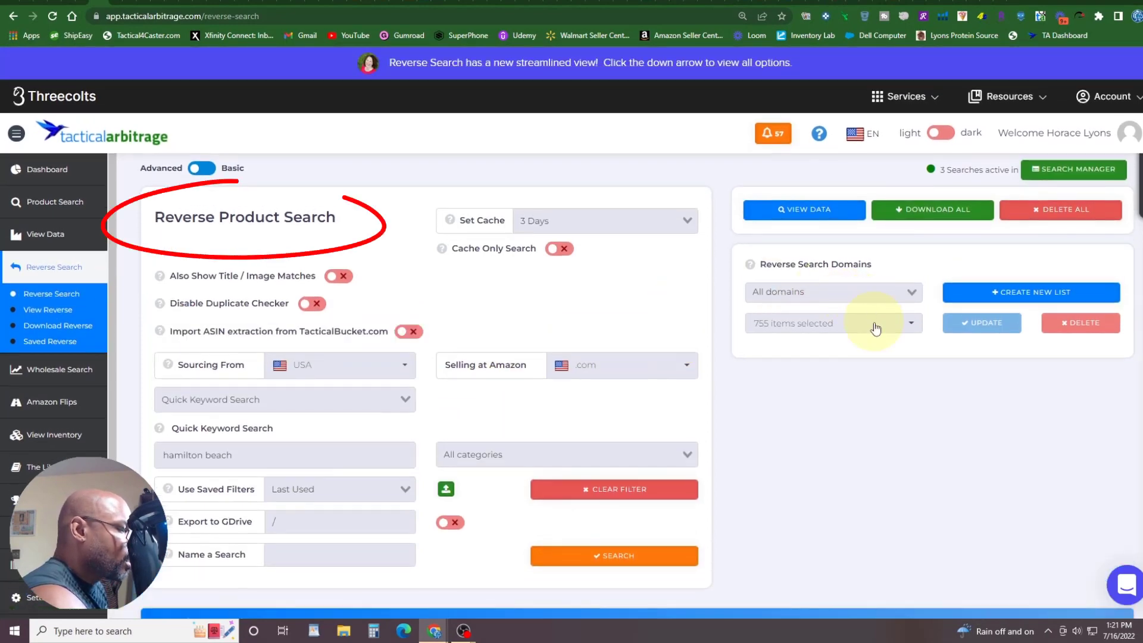
left_click(877, 328)
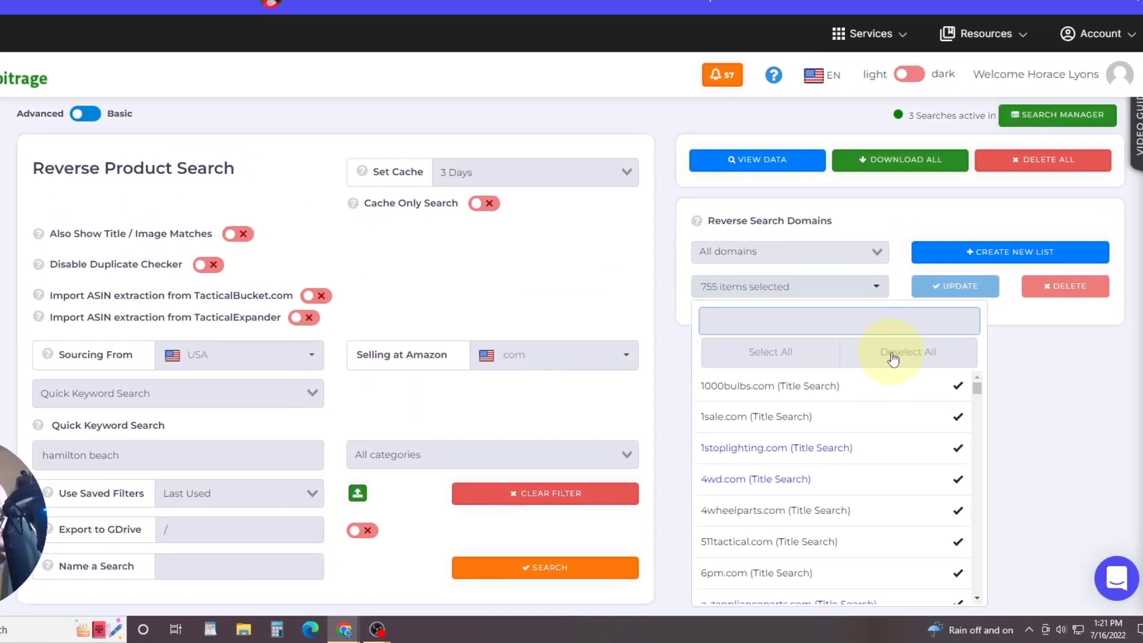
left_click(929, 382)
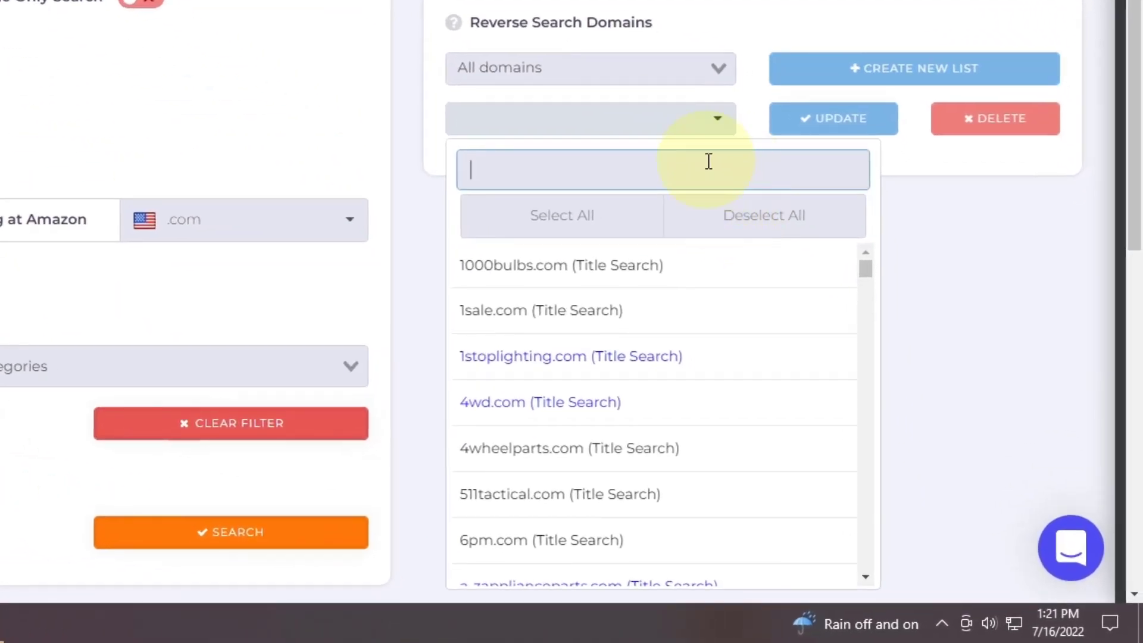
type("ko")
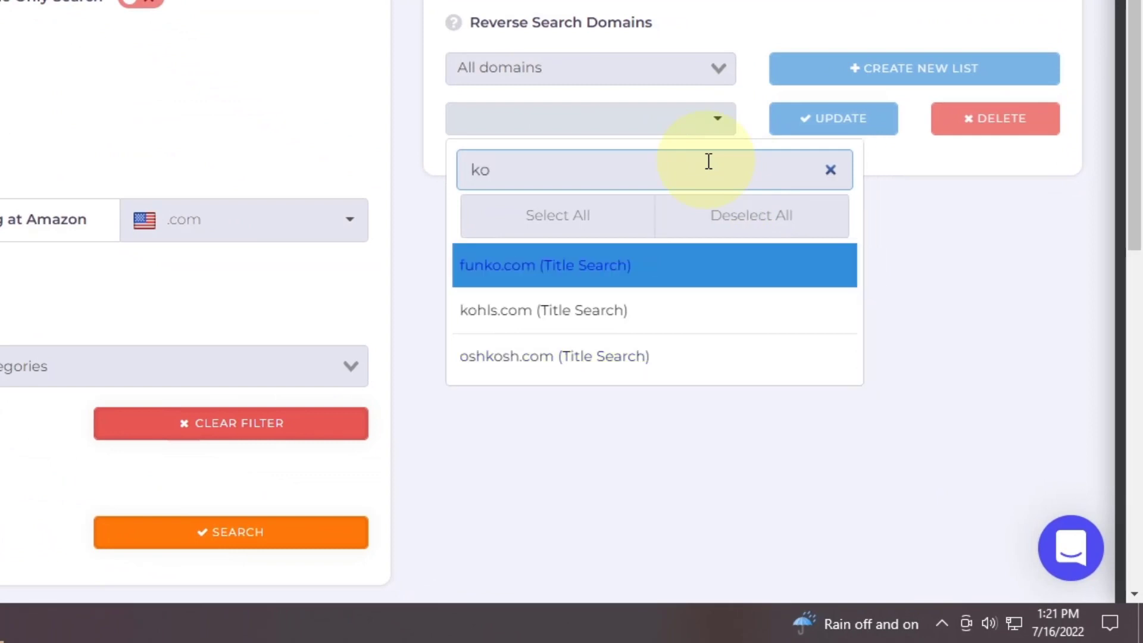
left_click(527, 314)
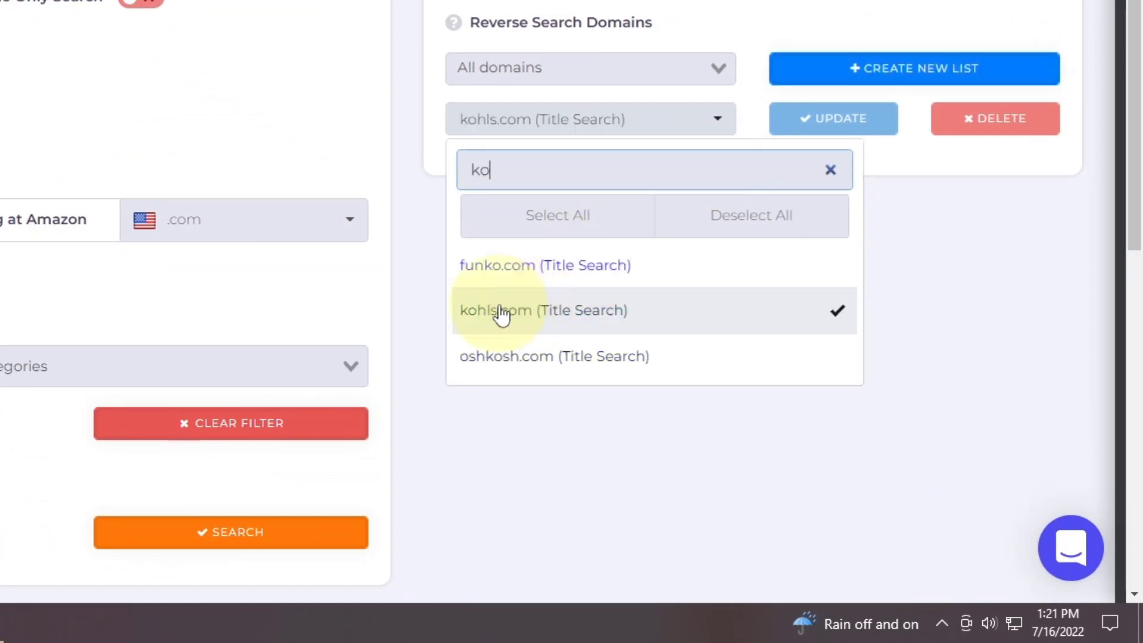
left_click(566, 315)
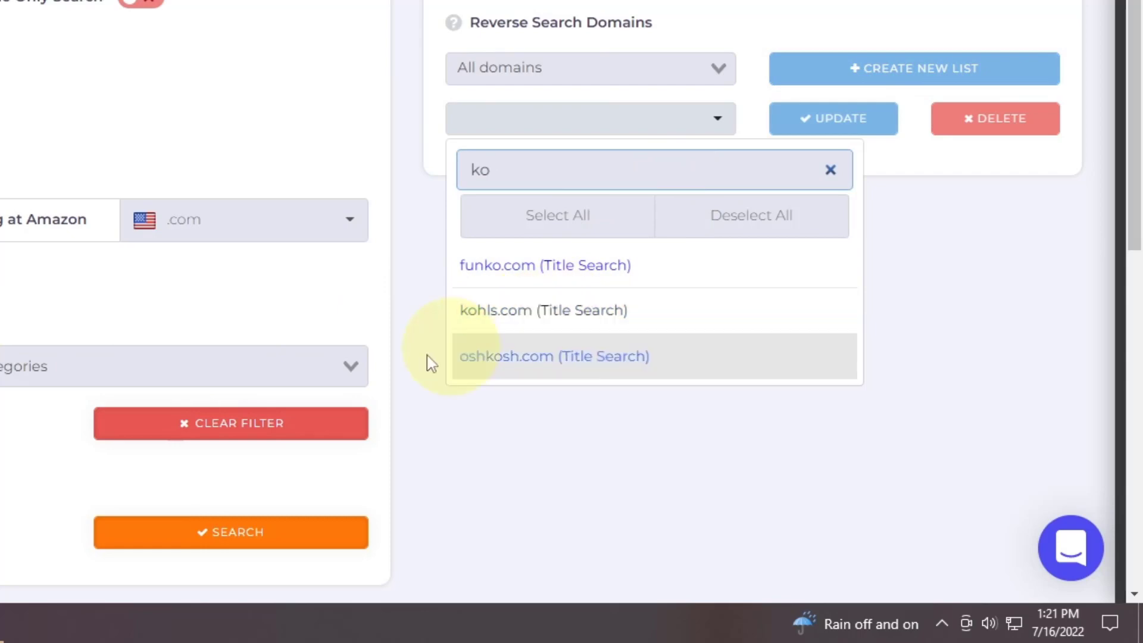
left_click(519, 313)
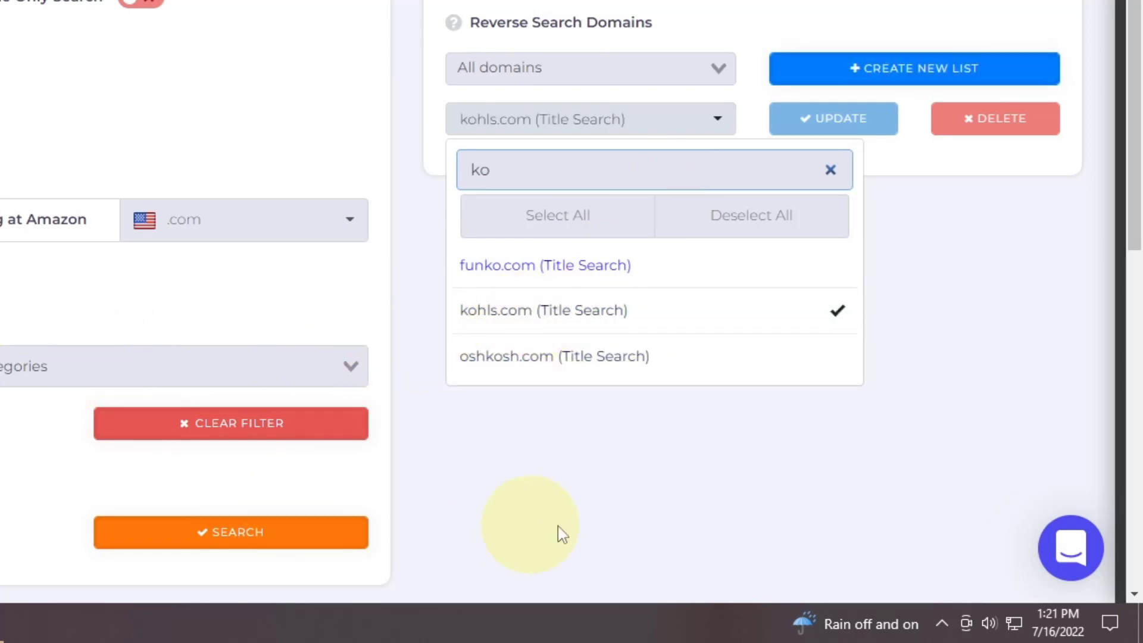
left_click(665, 524)
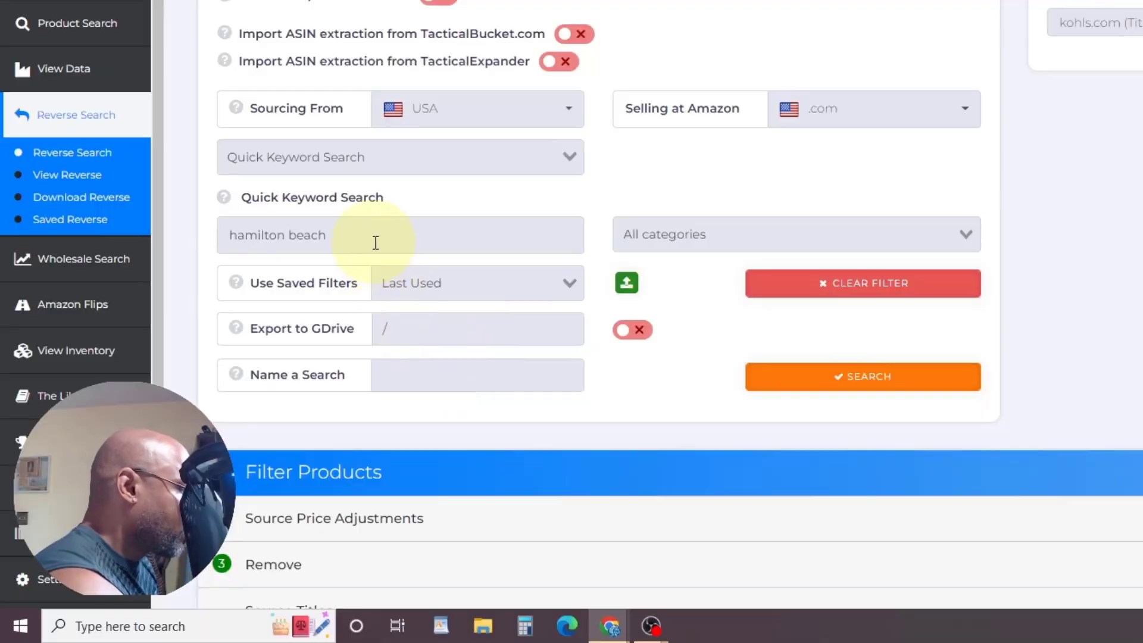
Step: Replace the keyword 'hamilton beach' with 'Nike'
triple_click(358, 234)
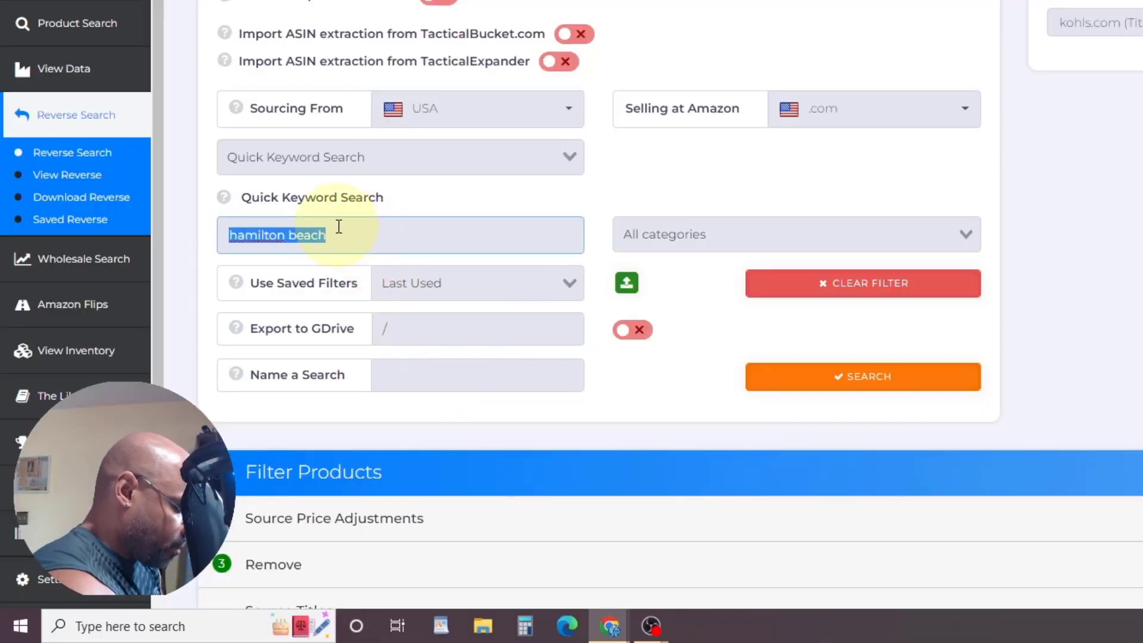
type("Nike")
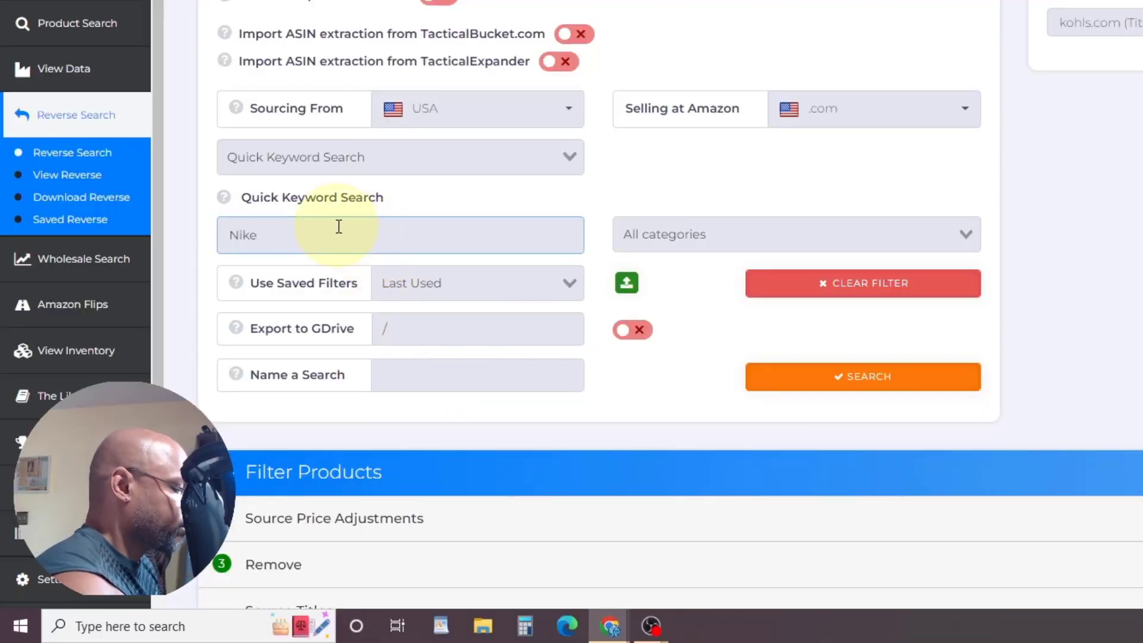
scroll(625, 375, "down", 5)
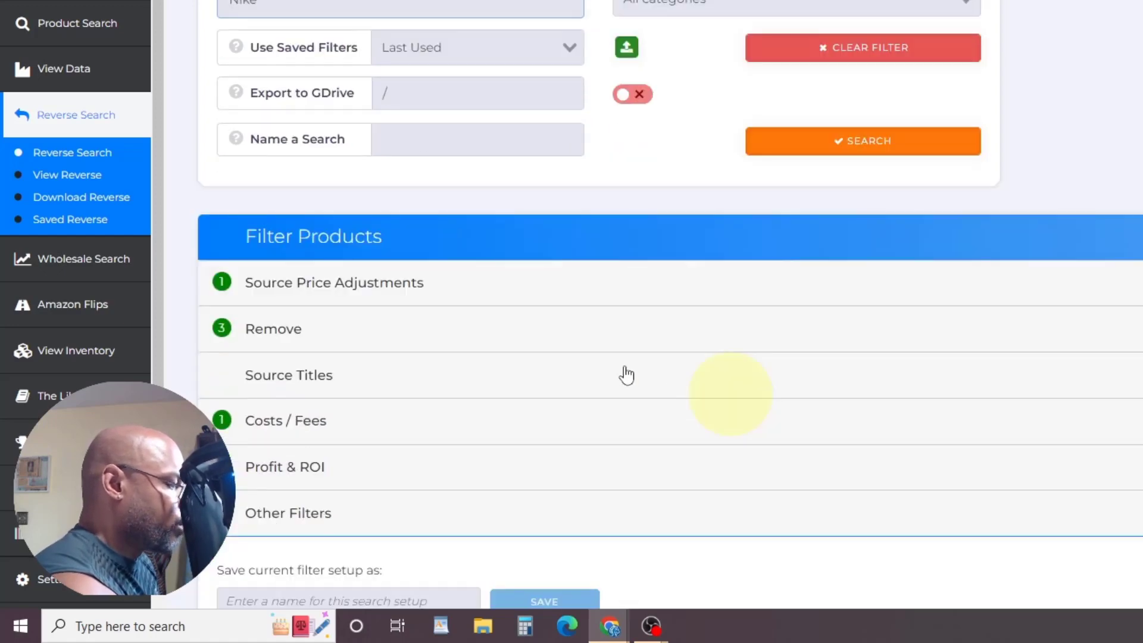
Step: Enable a 20% store price reduction and launch the Nike reverse search
left_click(553, 225)
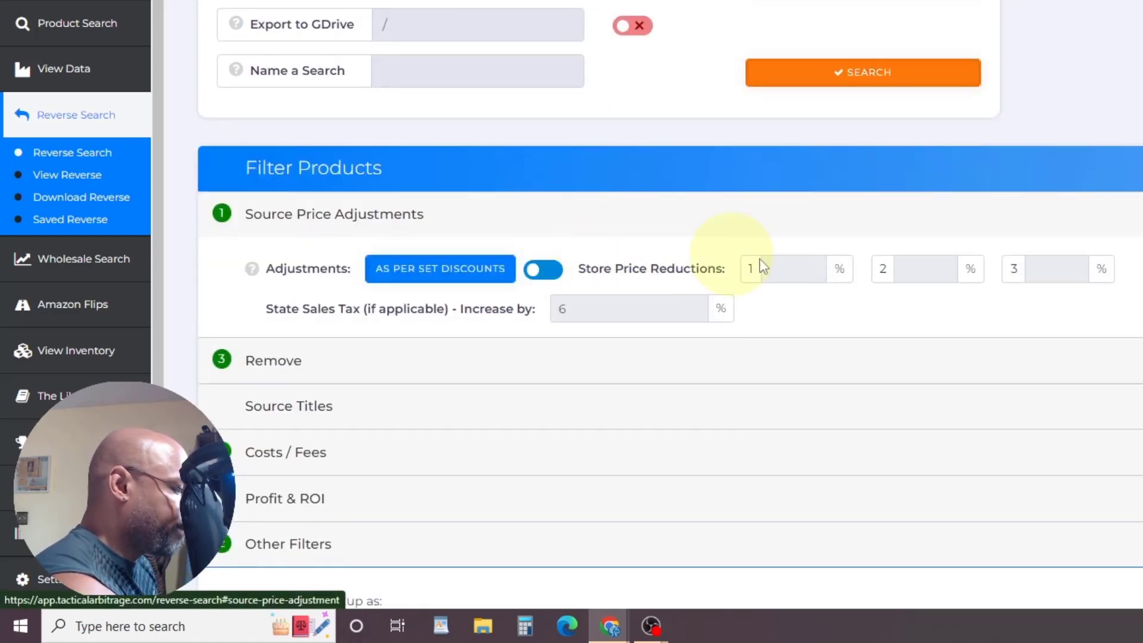
left_click(551, 269)
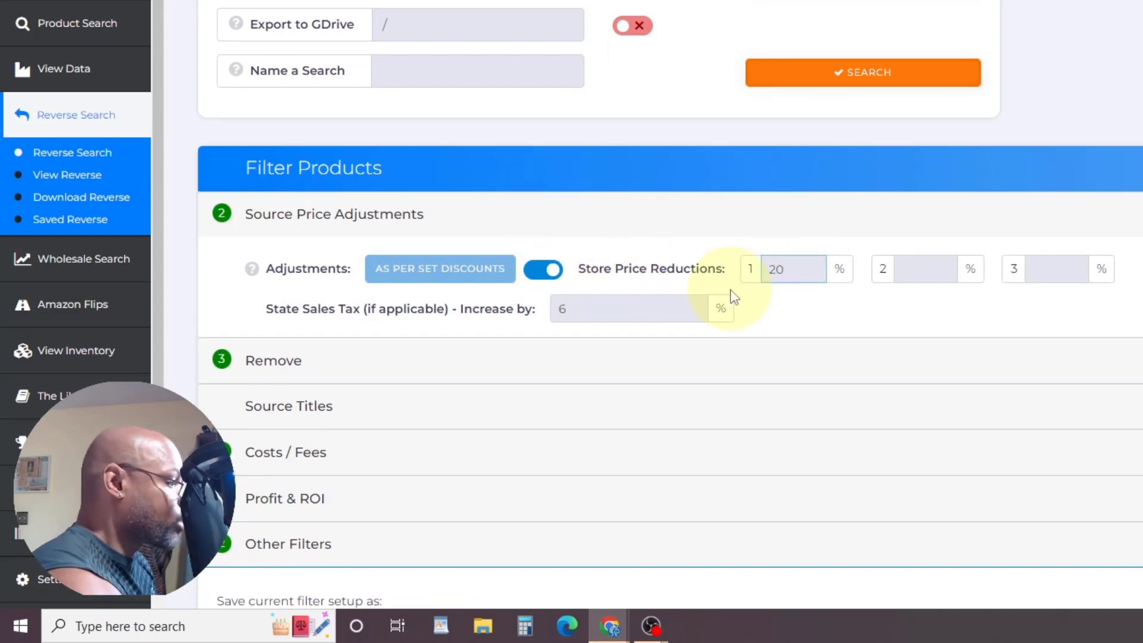
scroll(774, 381, "down", 2)
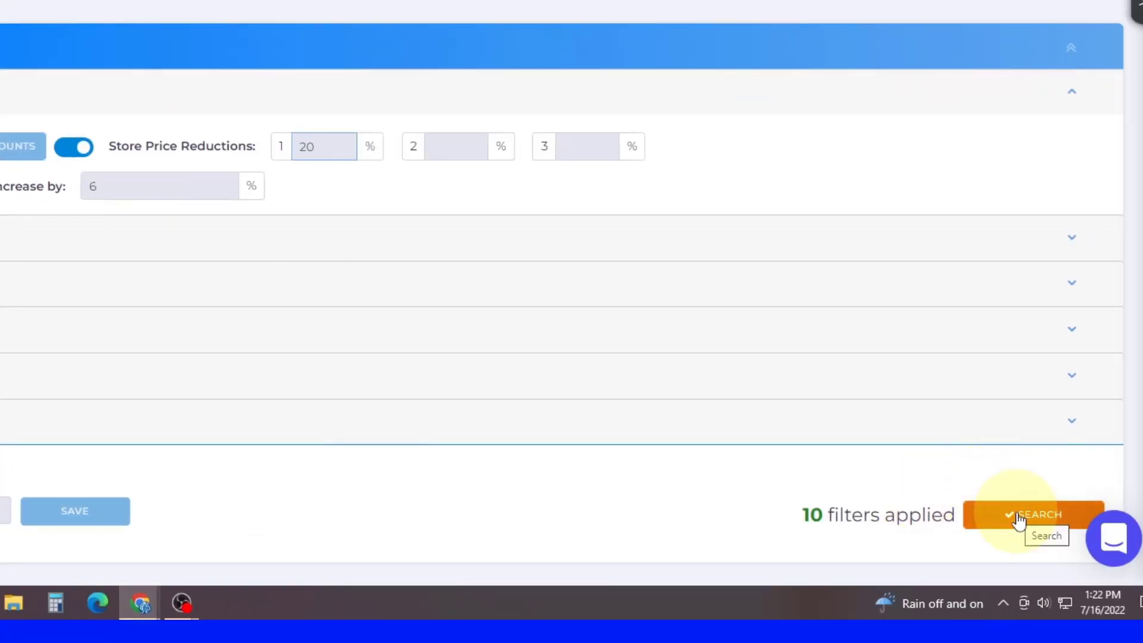
left_click(1017, 516)
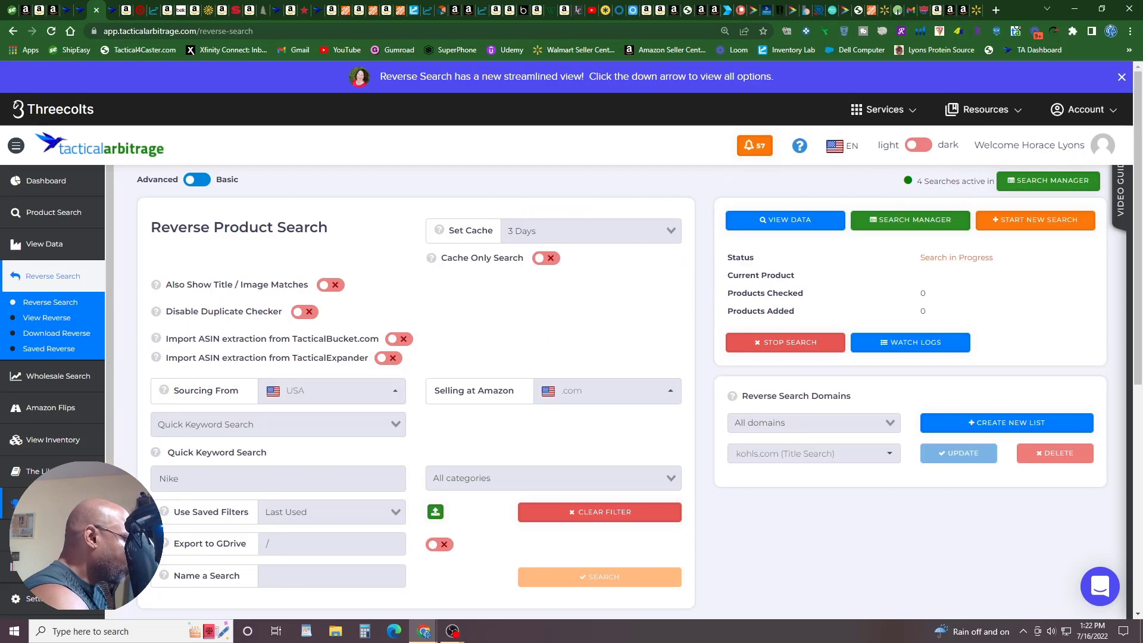
Step: Open Search Manager and review the kohls, crocs, hamilton beach and Nike queued cards
left_click(1048, 181)
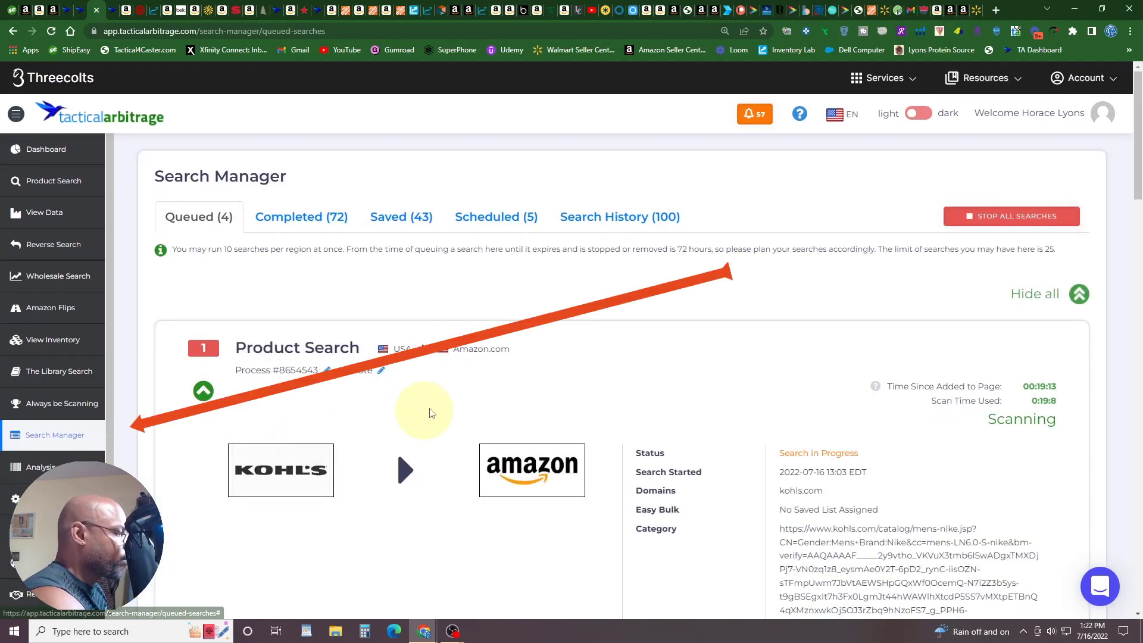
scroll(268, 256, "down", 4)
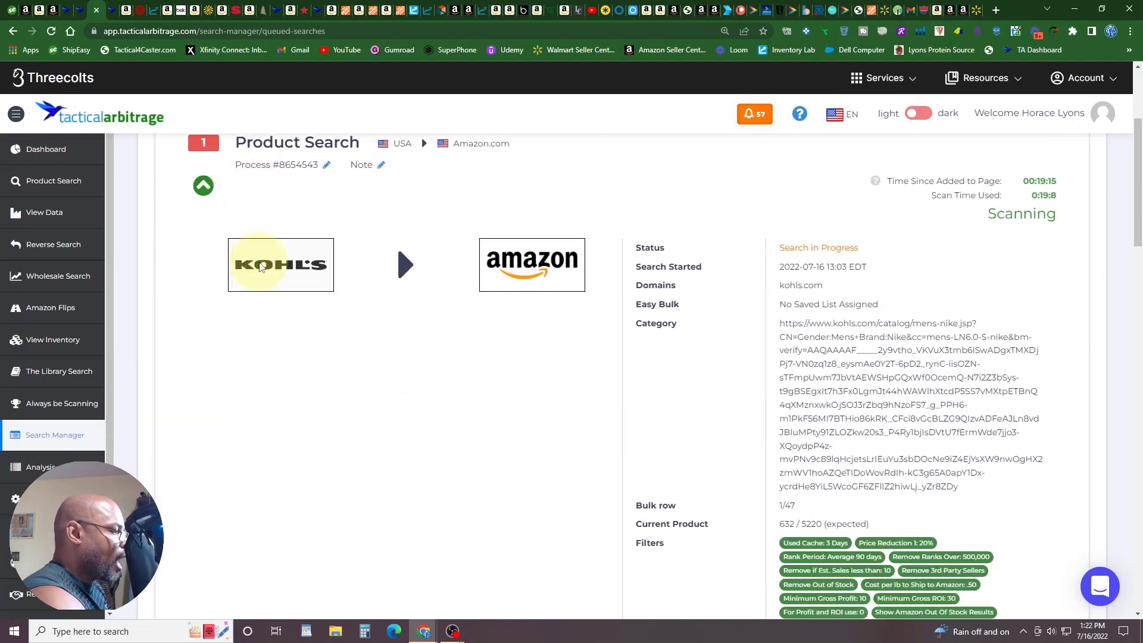
scroll(332, 230, "up", 1)
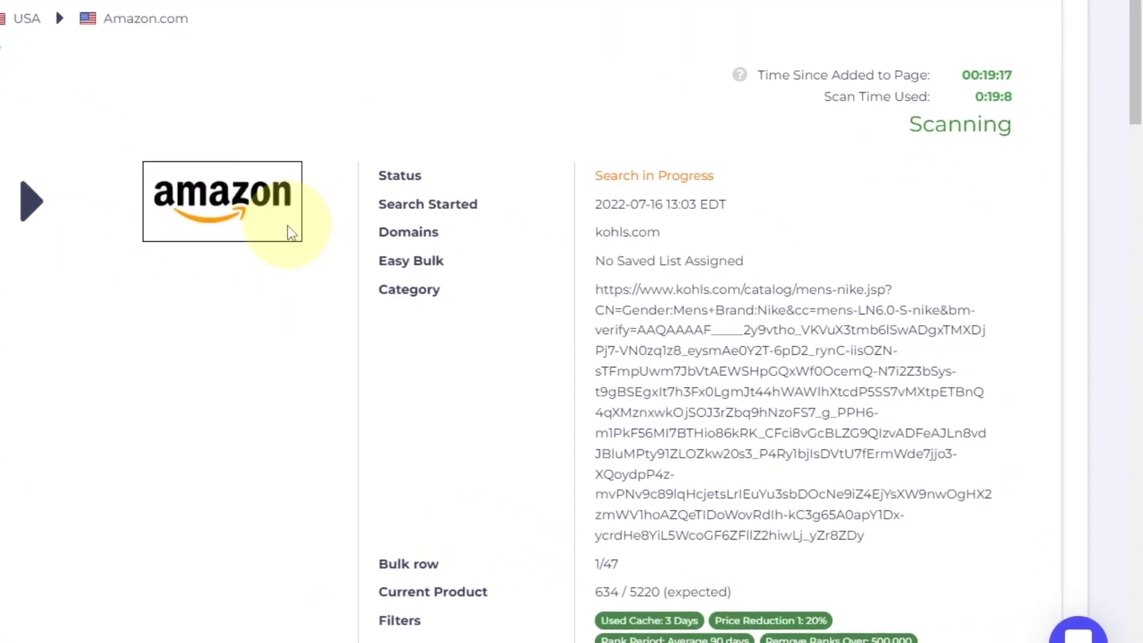
scroll(574, 307, "down", 5)
scroll(204, 258, "down", 8)
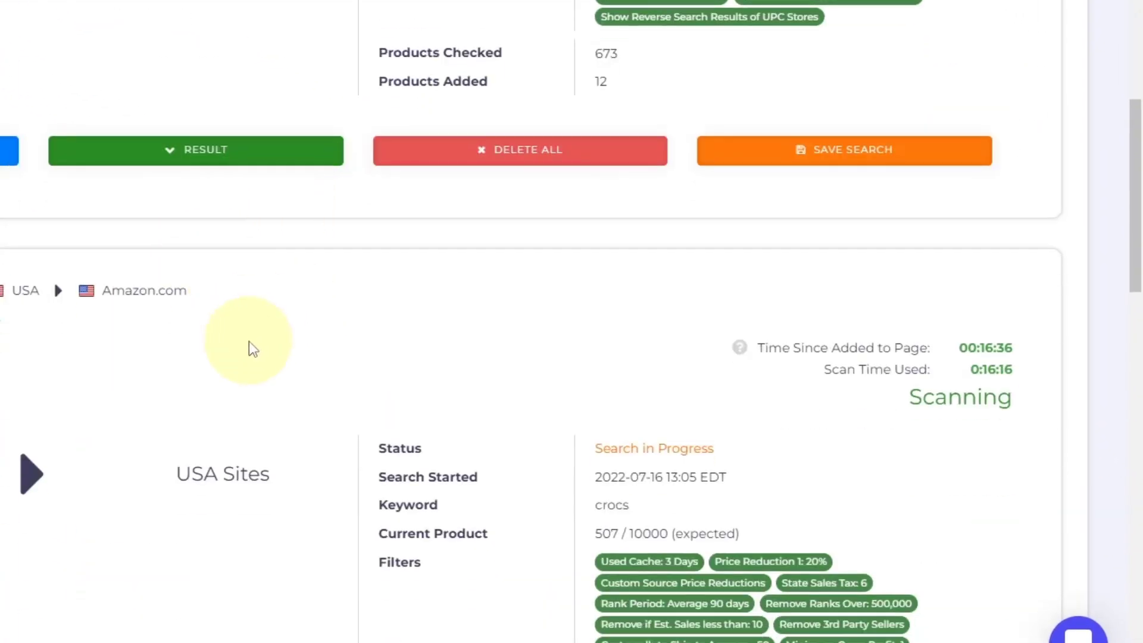
scroll(650, 339, "down", 8)
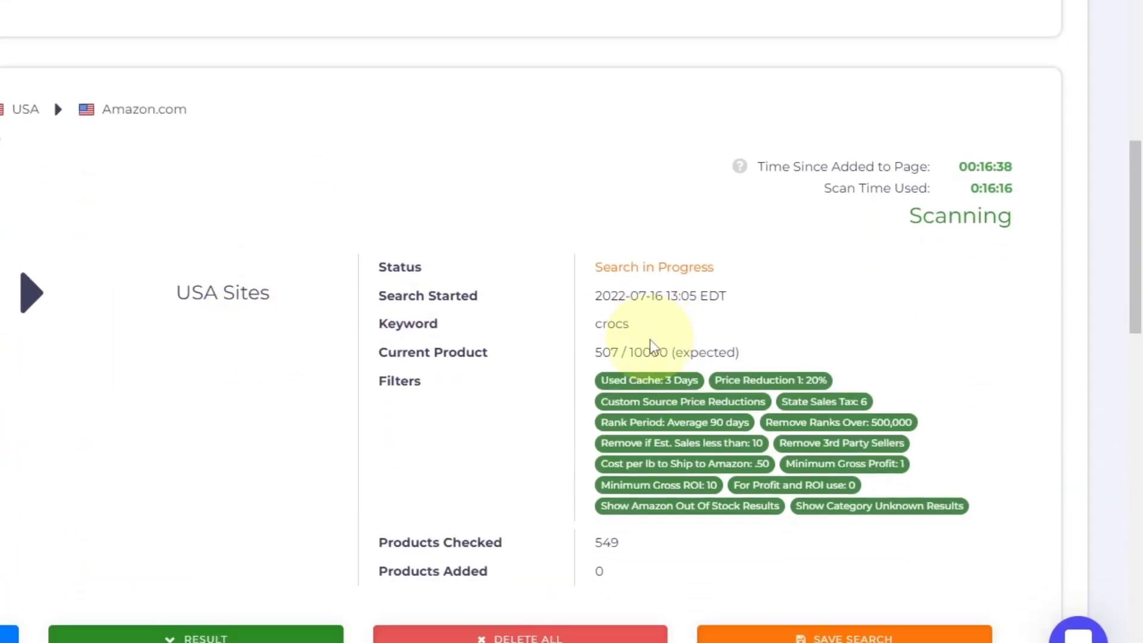
scroll(651, 339, "down", 2)
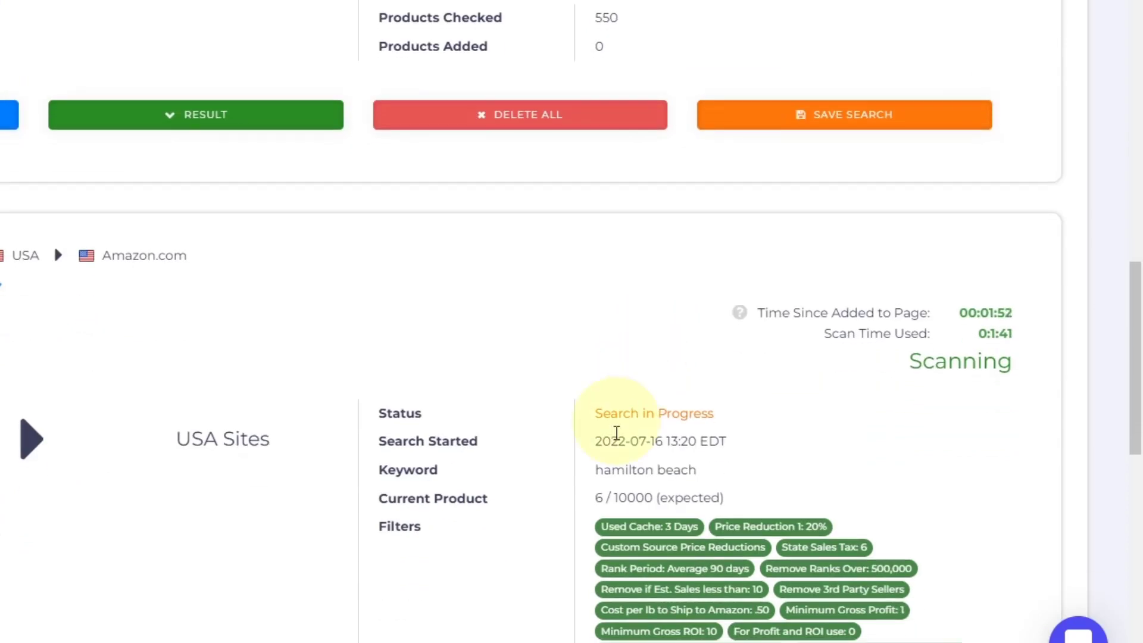
scroll(711, 481, "down", 12)
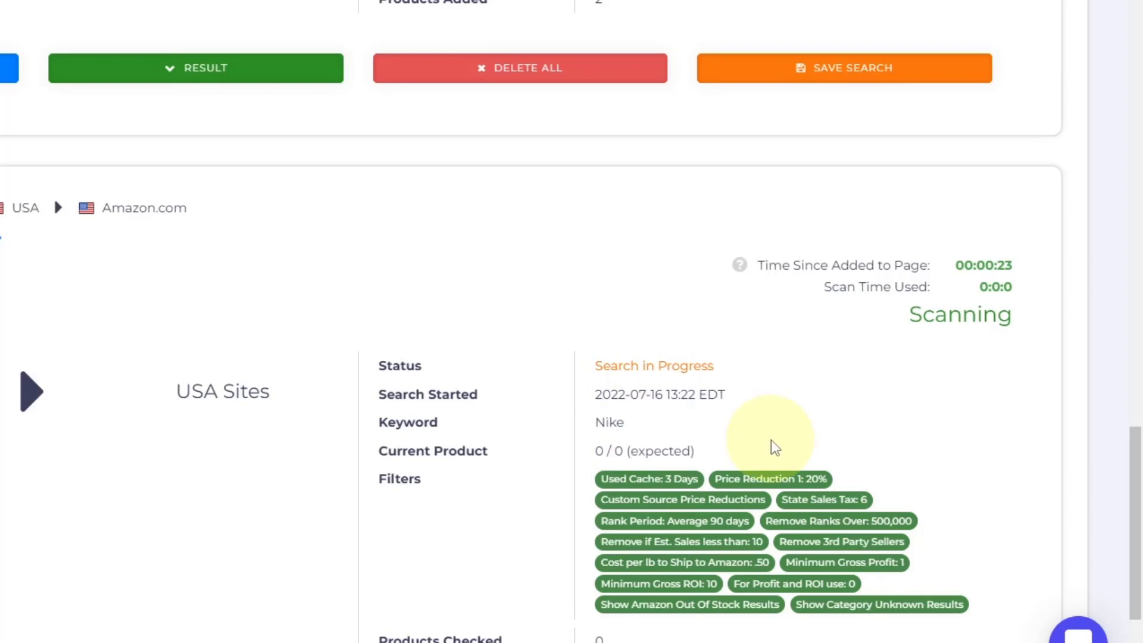
scroll(776, 441, "up", 6)
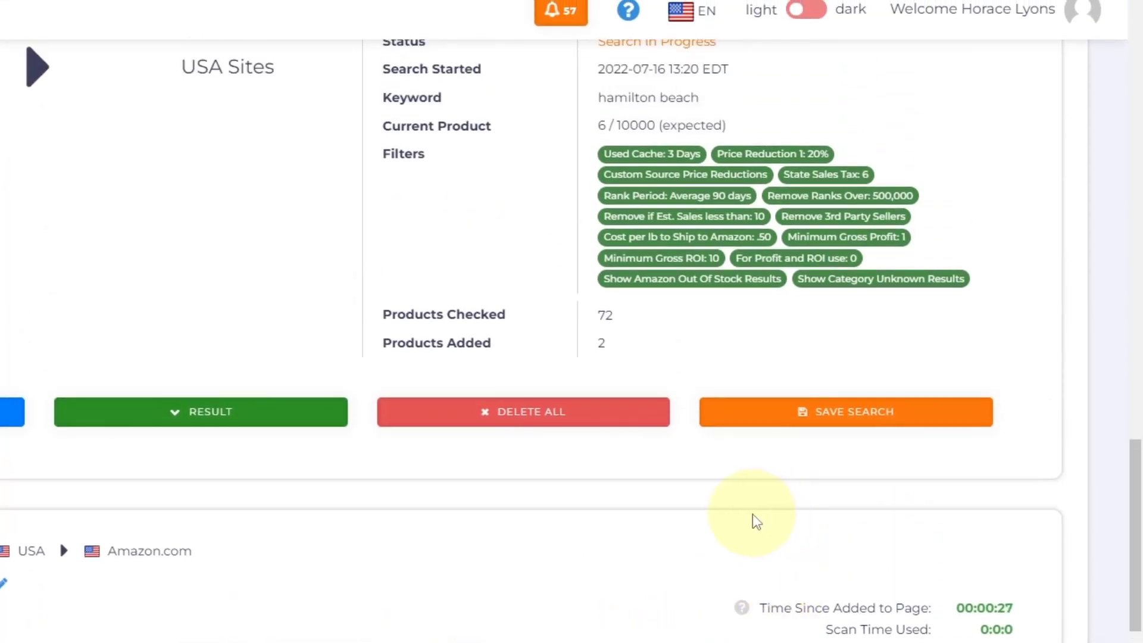
scroll(747, 512, "up", 2)
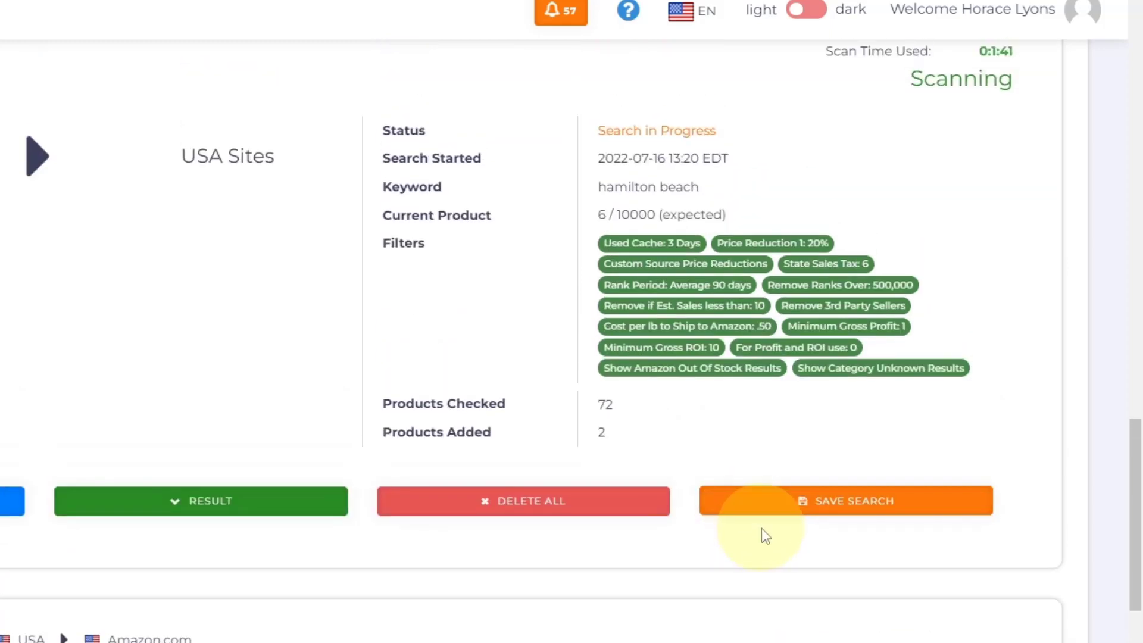
Step: Use SAVE SEARCH on the hamilton beach reverse search card in Search Manager
left_click(731, 505)
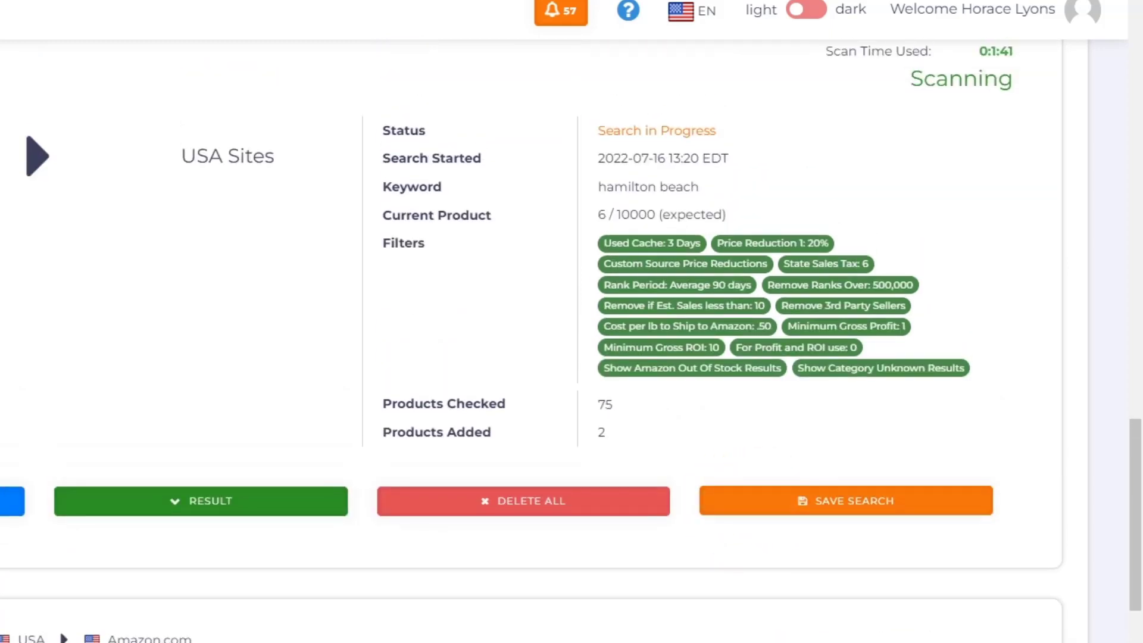